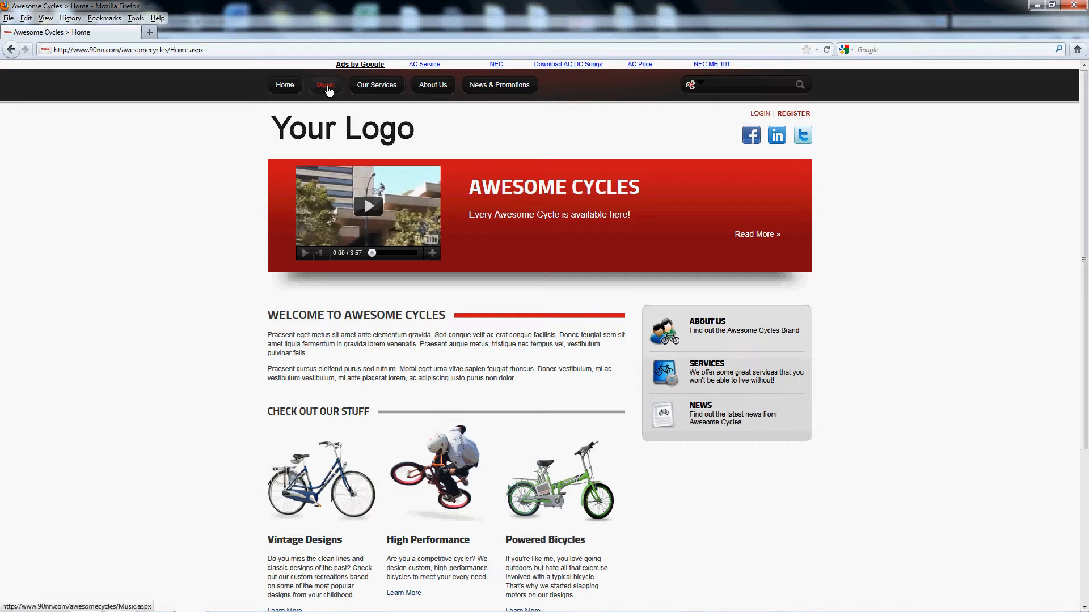
- Open the Music page and view the Wikipedia pop-ups for 21 Guns and Boulevard of Broken Dreams, closing each one
left_click(326, 86)
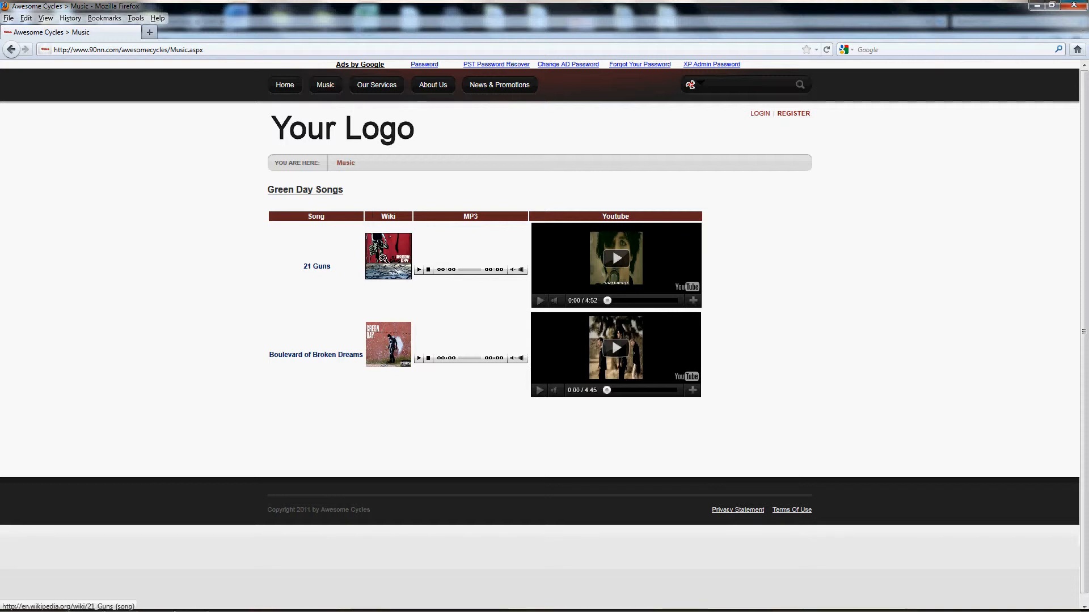
left_click(382, 258)
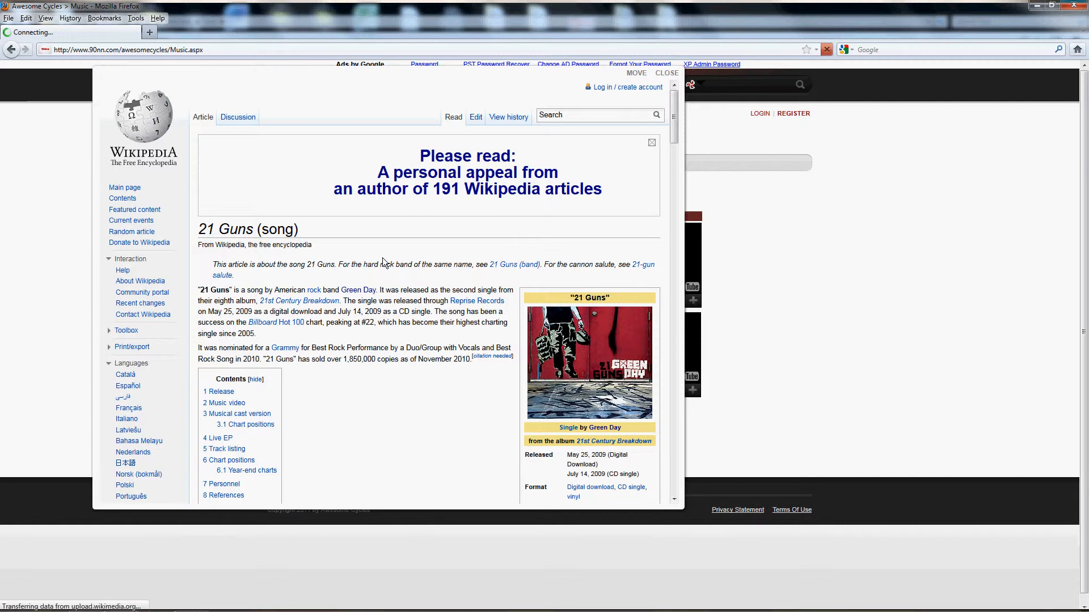
left_click(672, 74)
left_click(389, 348)
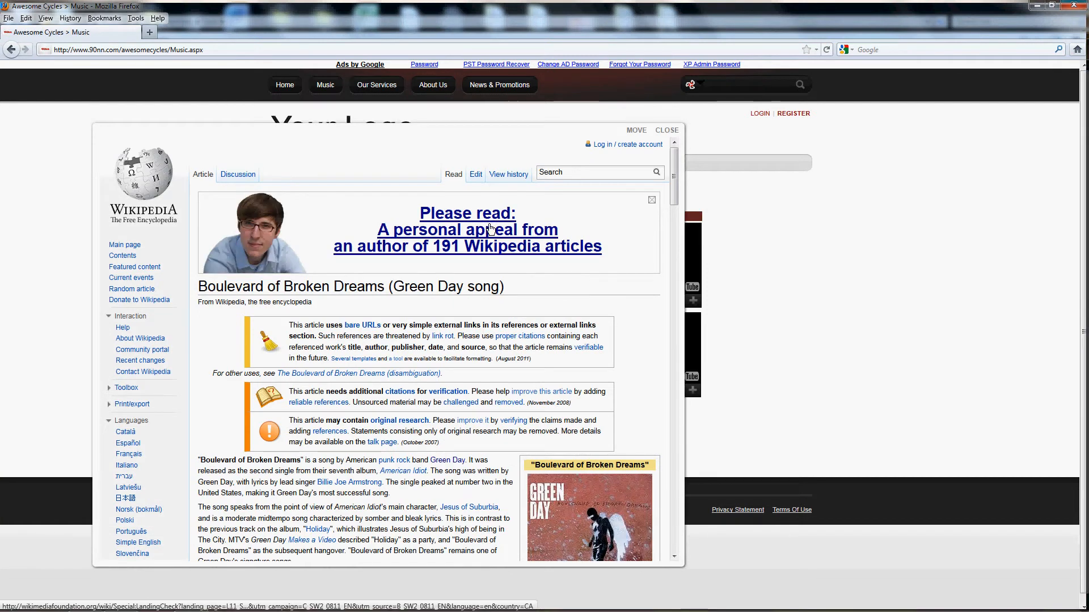
left_click(668, 131)
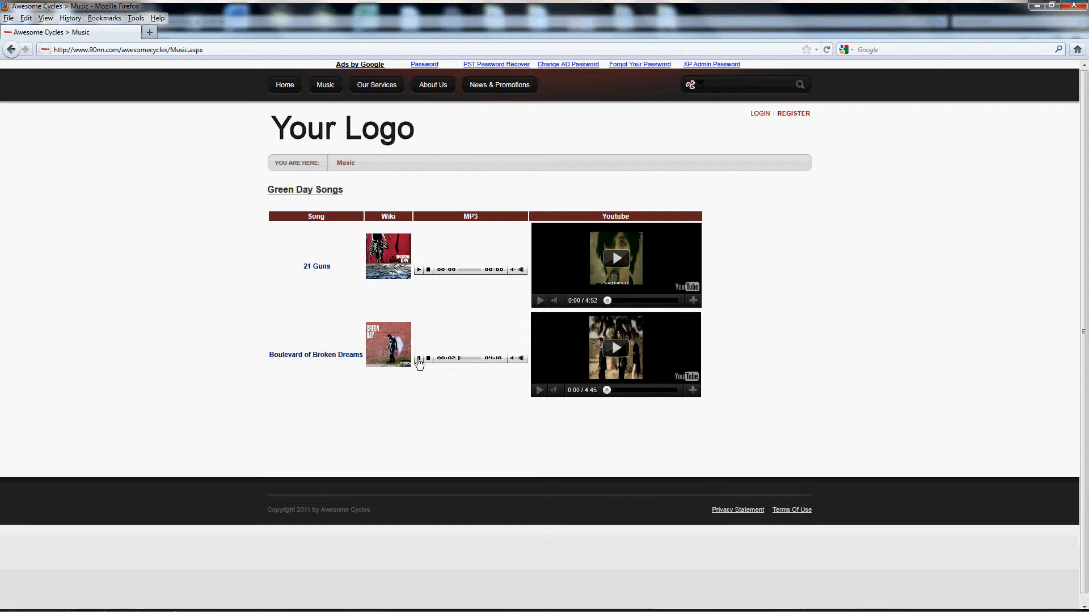
- Pause the Boulevard of Broken Dreams MP3, and preview the 21 Guns YouTube video briefly before pausing it
left_click(419, 359)
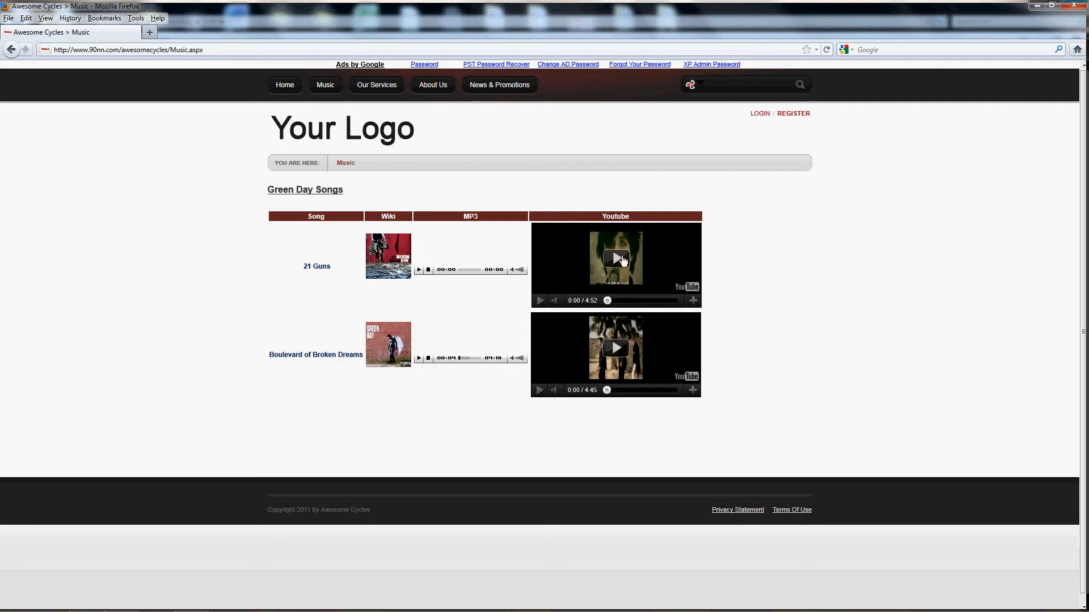
left_click(621, 260)
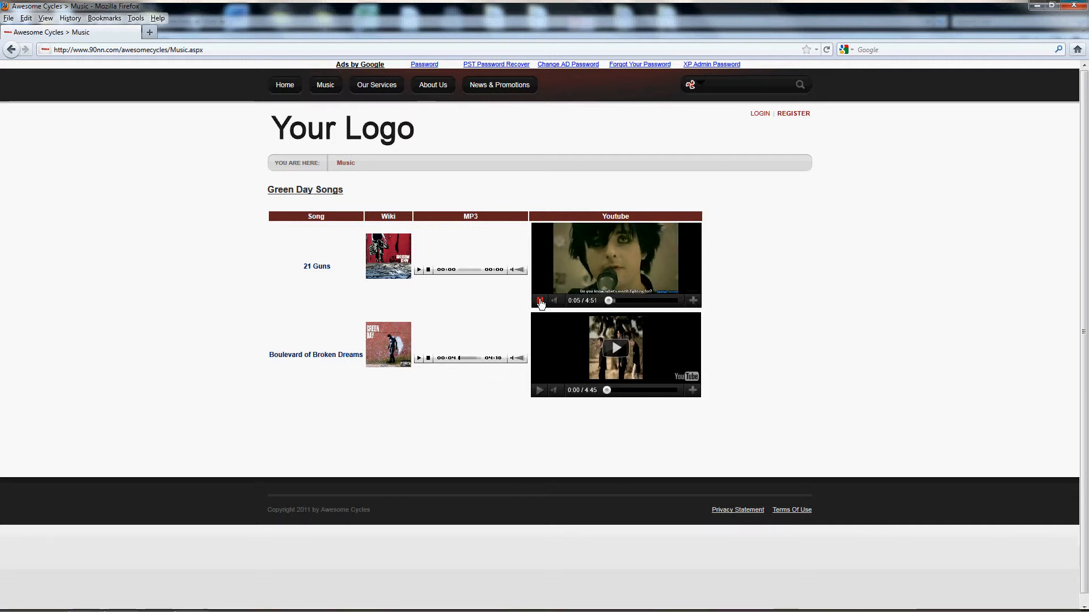
left_click(540, 302)
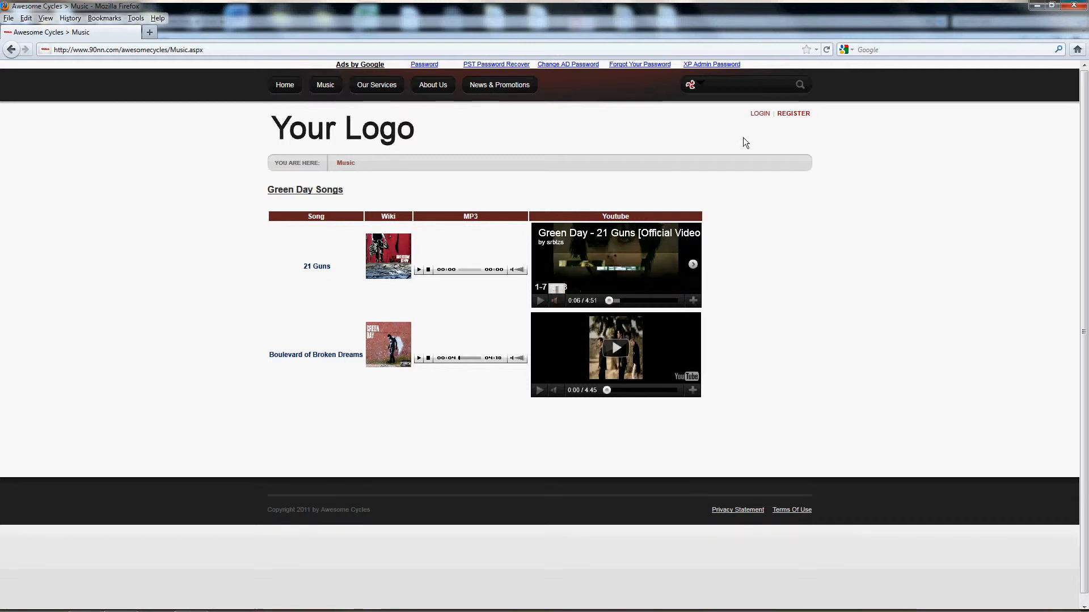
- Log in to the site with the account's username and password
left_click(760, 114)
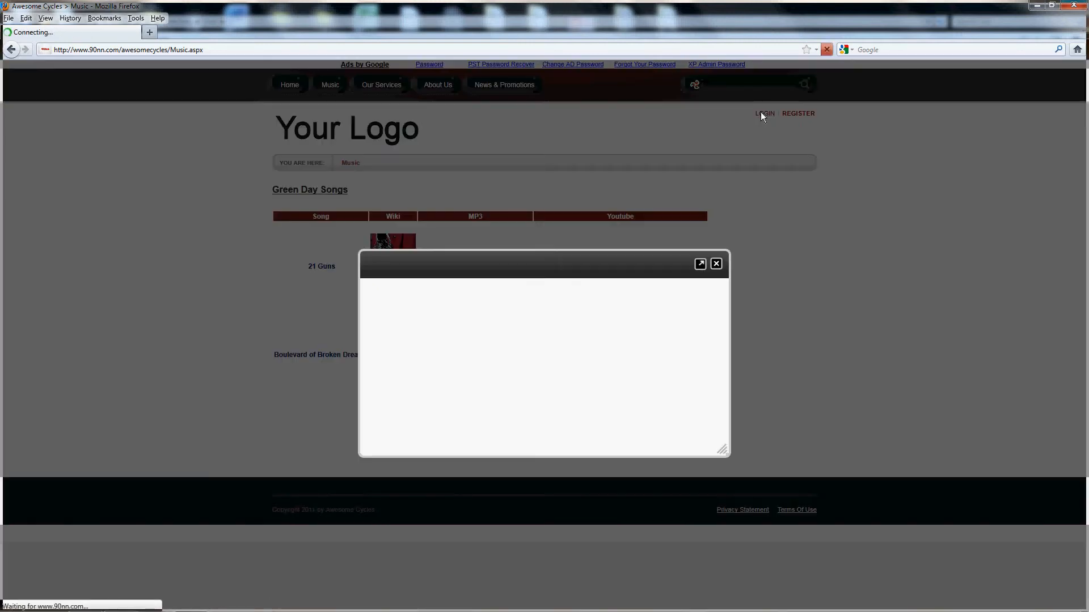
type("co")
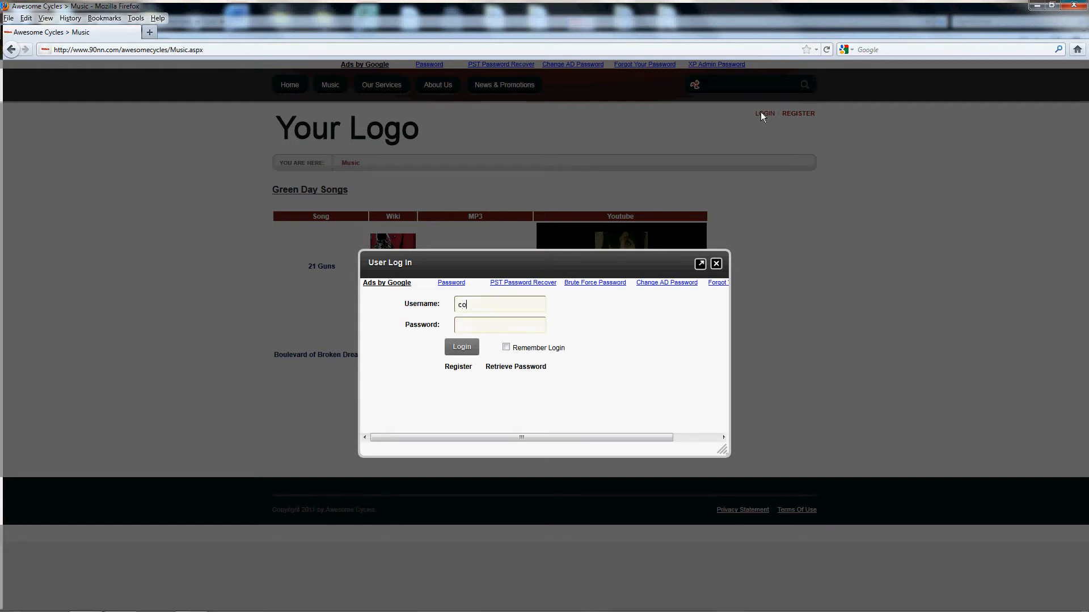
type("mmunityserver")
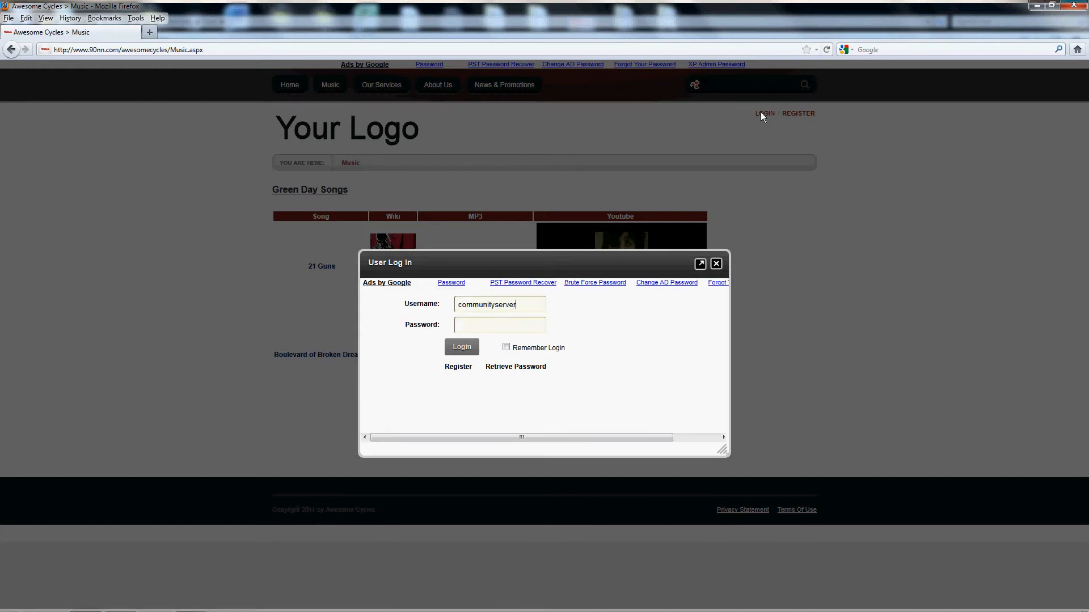
key("Tab")
type("password")
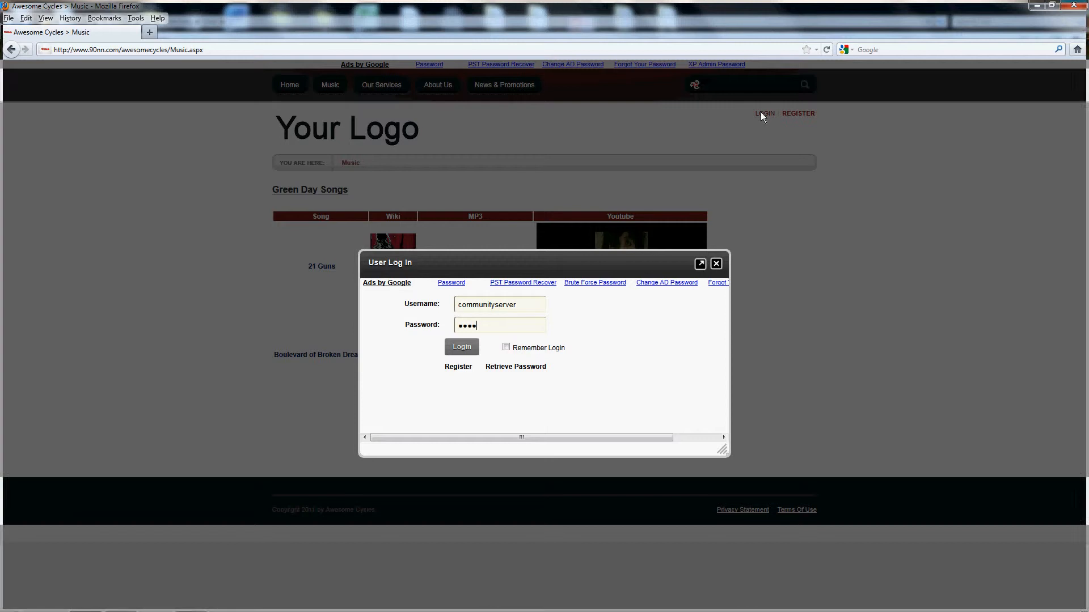
key("Return")
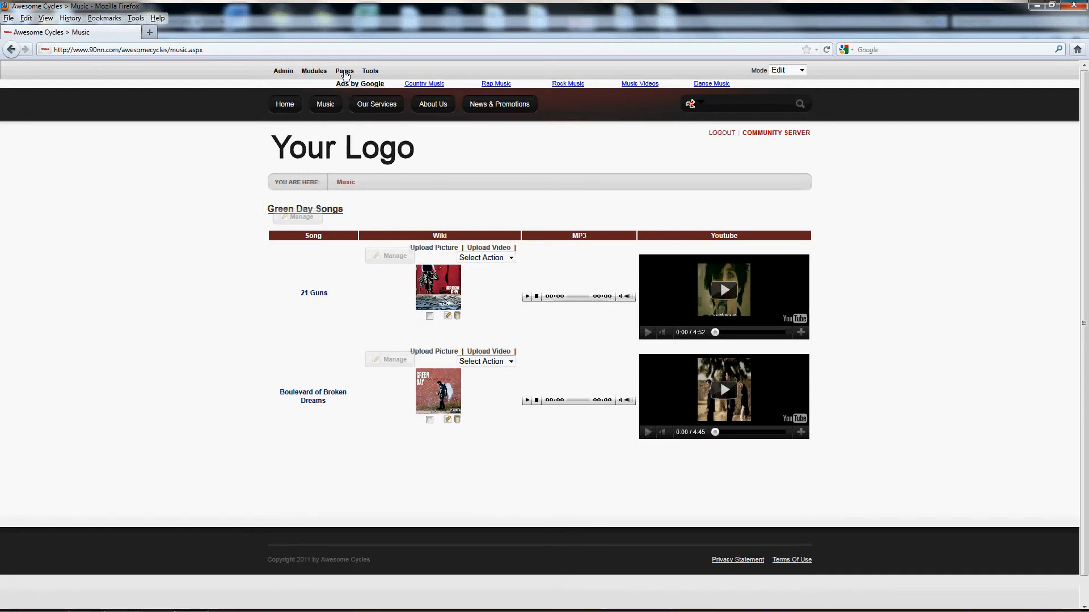
- Start adding a new page after Music and name it Music2
mouse_move(344, 74)
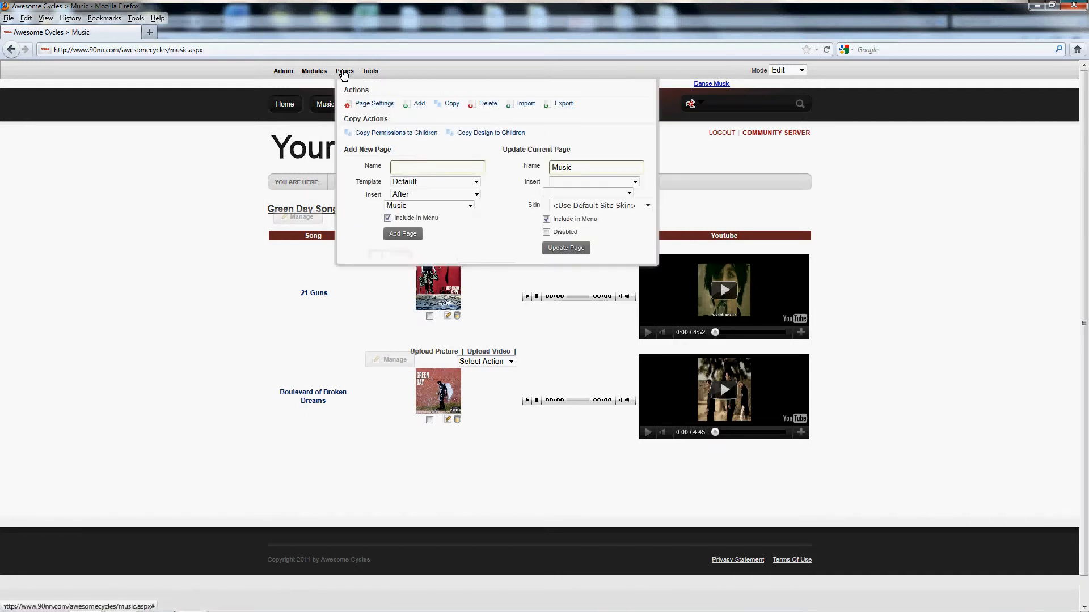
left_click(419, 105)
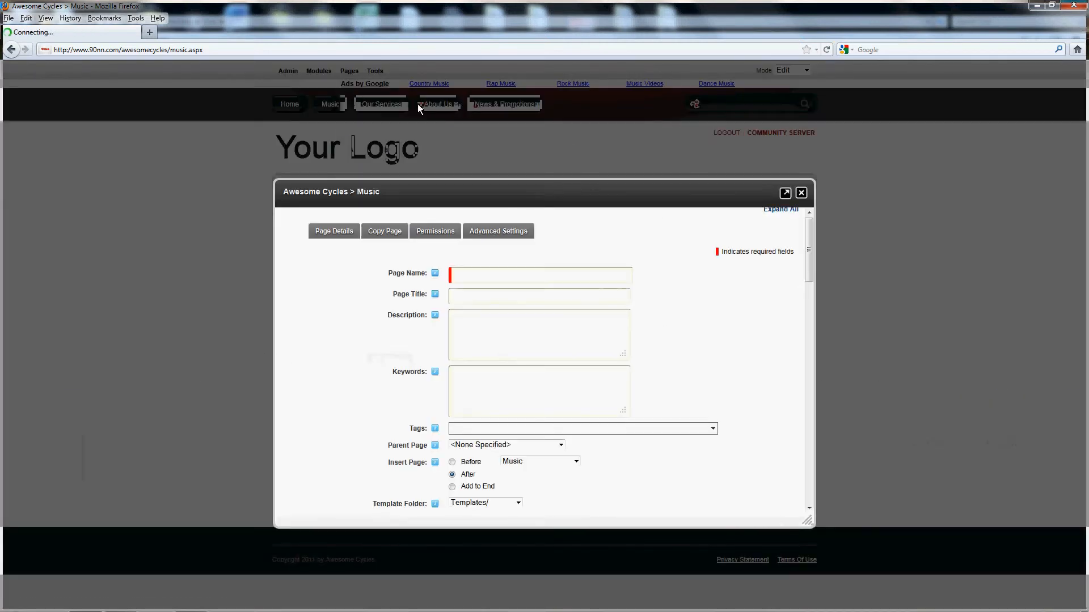
left_click(320, 229)
left_click(503, 267)
type("M")
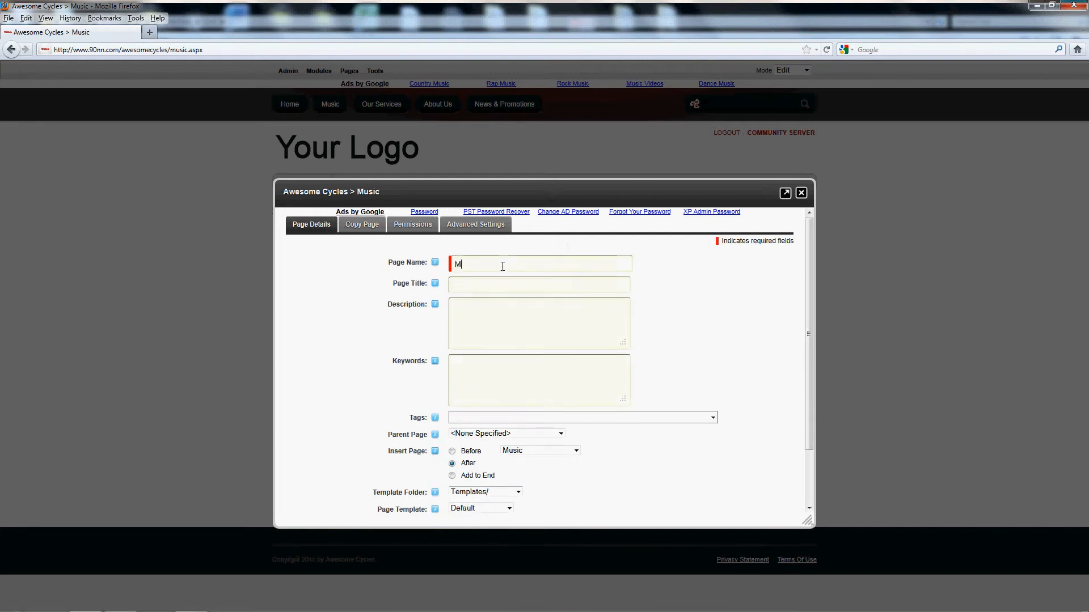
type("usic2")
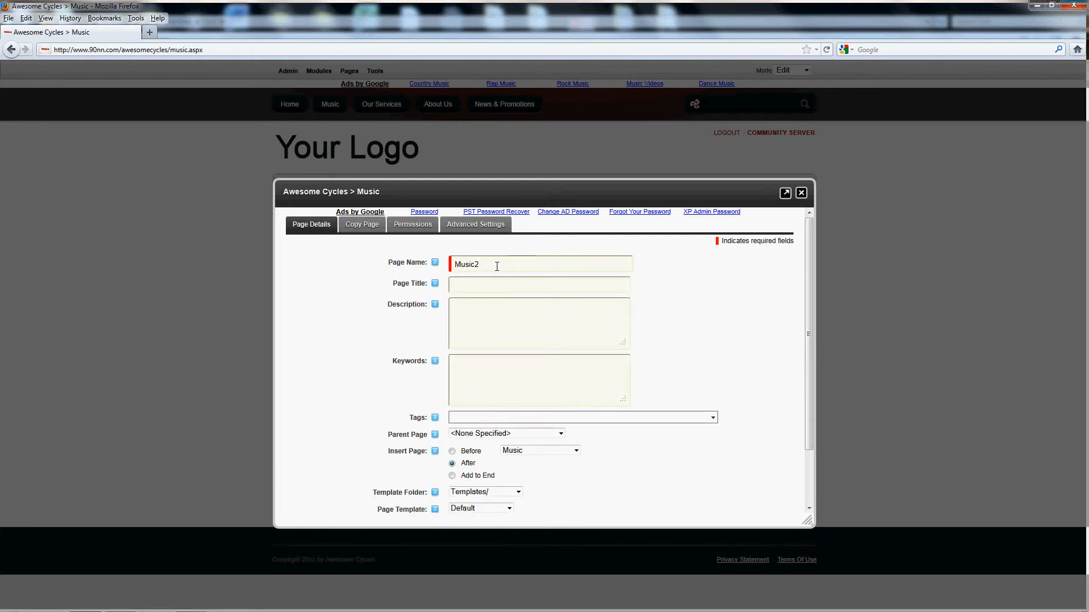
- Grant View Page permission to all listed non-administrator roles and add the Music2 page
left_click(412, 230)
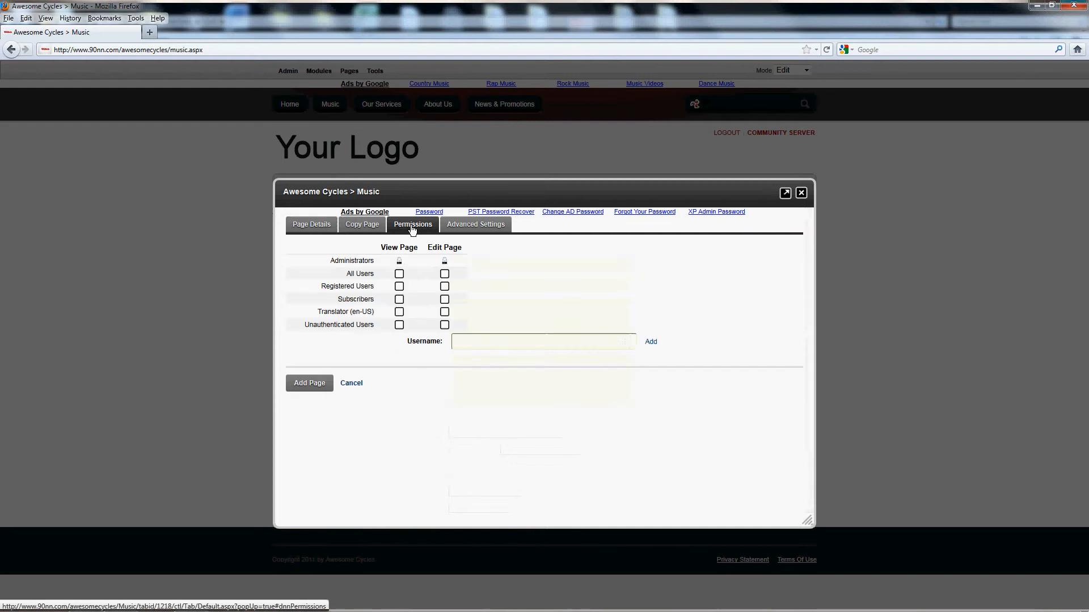
left_click(399, 274)
left_click(399, 286)
left_click(399, 299)
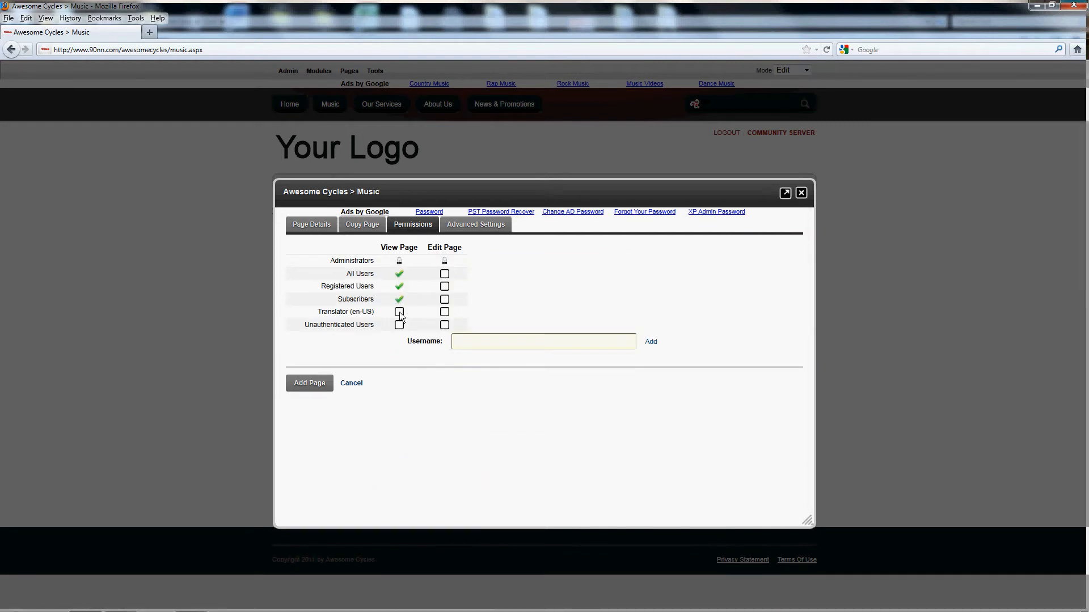
left_click(400, 312)
left_click(399, 325)
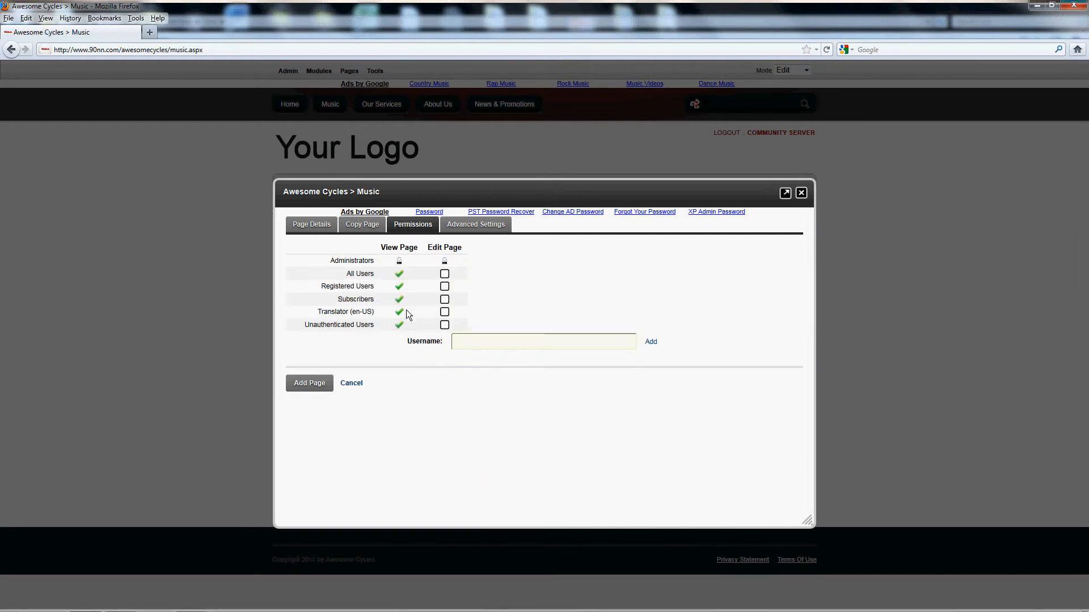
left_click(308, 385)
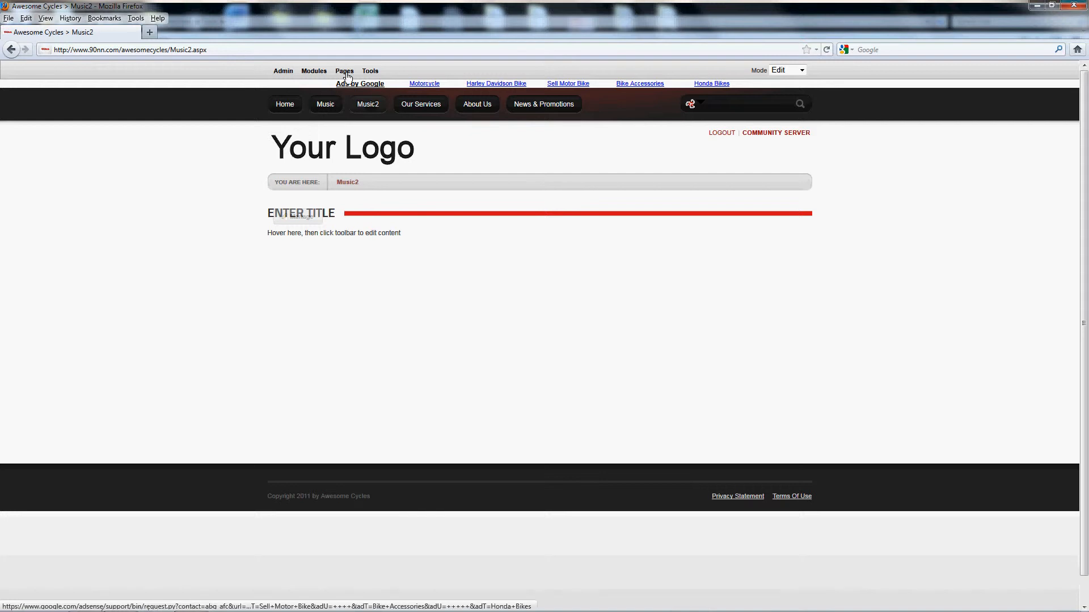
- Delete the Music2 page and confirm the deletion
mouse_move(344, 70)
left_click(486, 103)
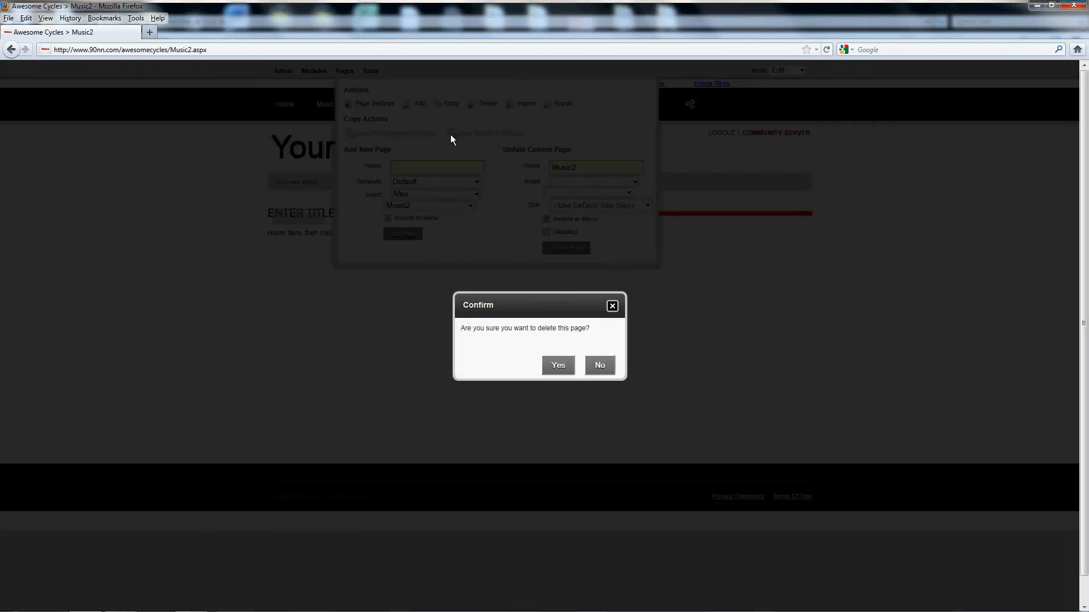
left_click(558, 370)
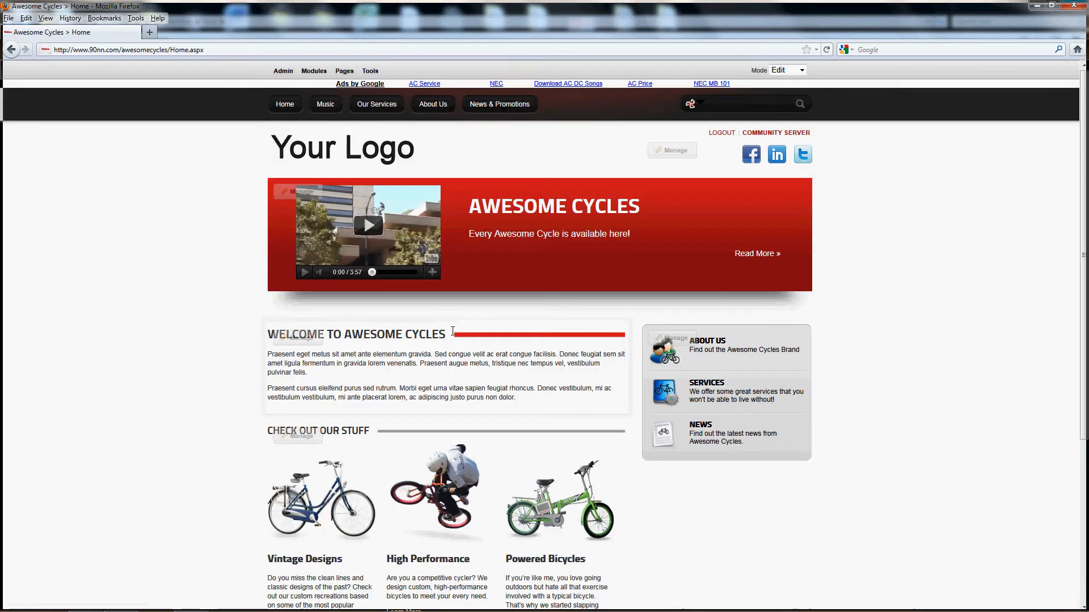
- Return to the Music page and browse the modules available for adding under All Categories
left_click(331, 108)
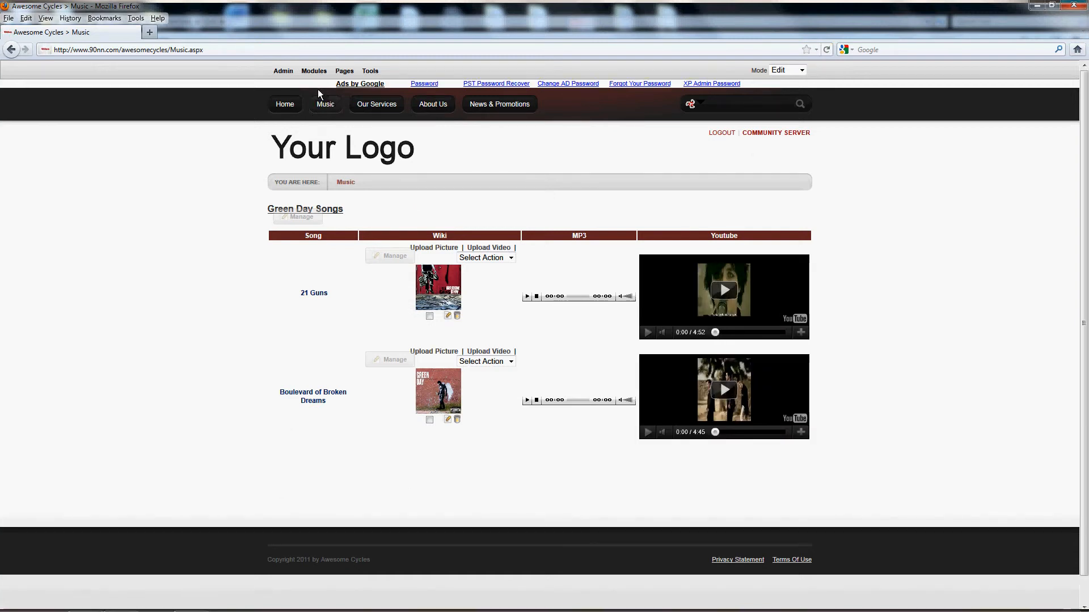
mouse_move(315, 73)
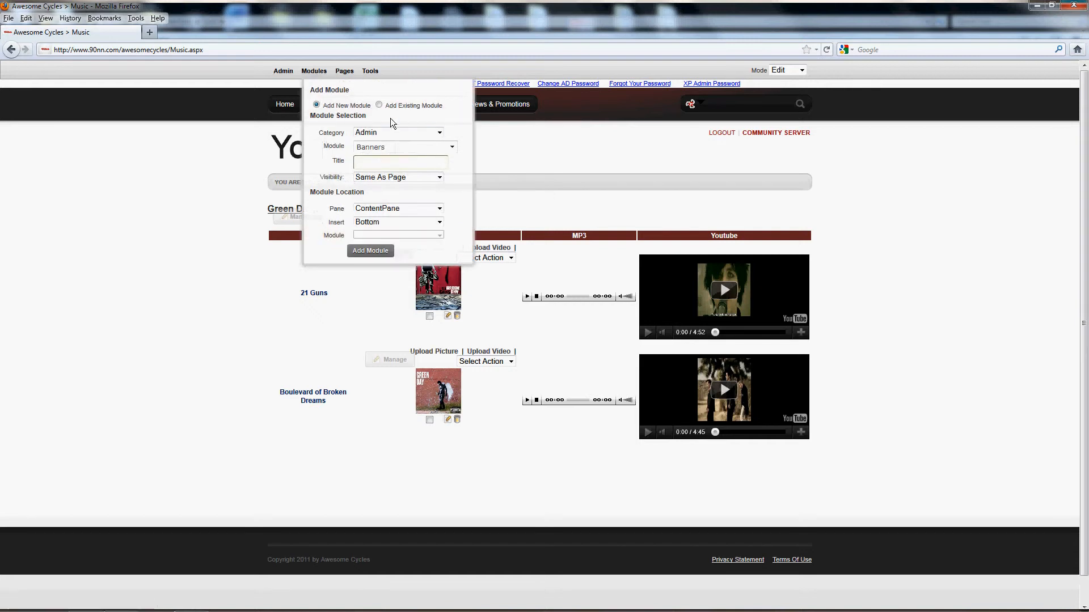
left_click(439, 133)
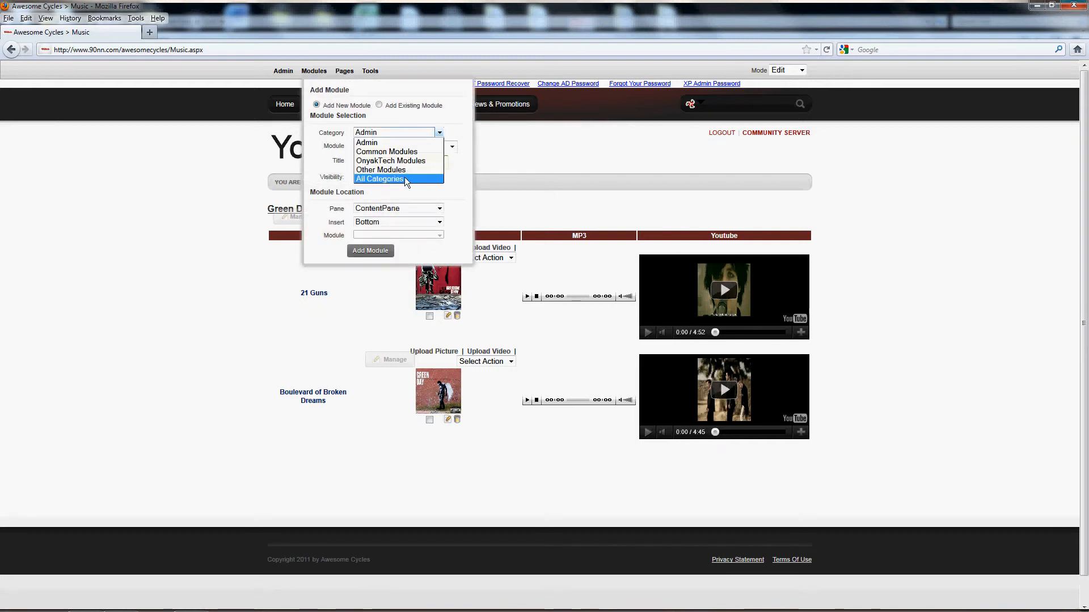
left_click(404, 177)
left_click(451, 148)
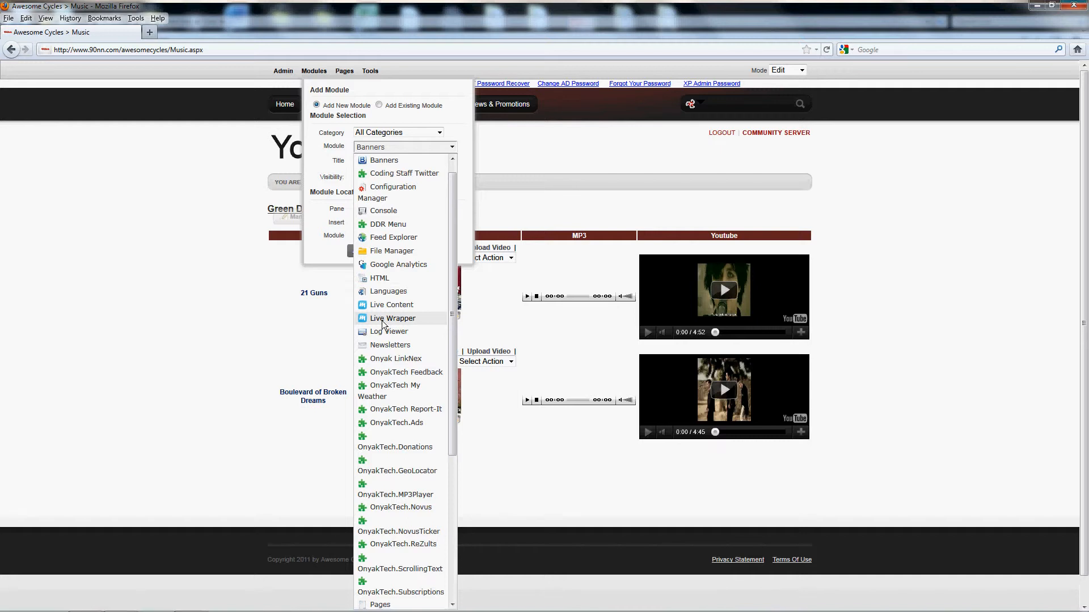
left_click(213, 301)
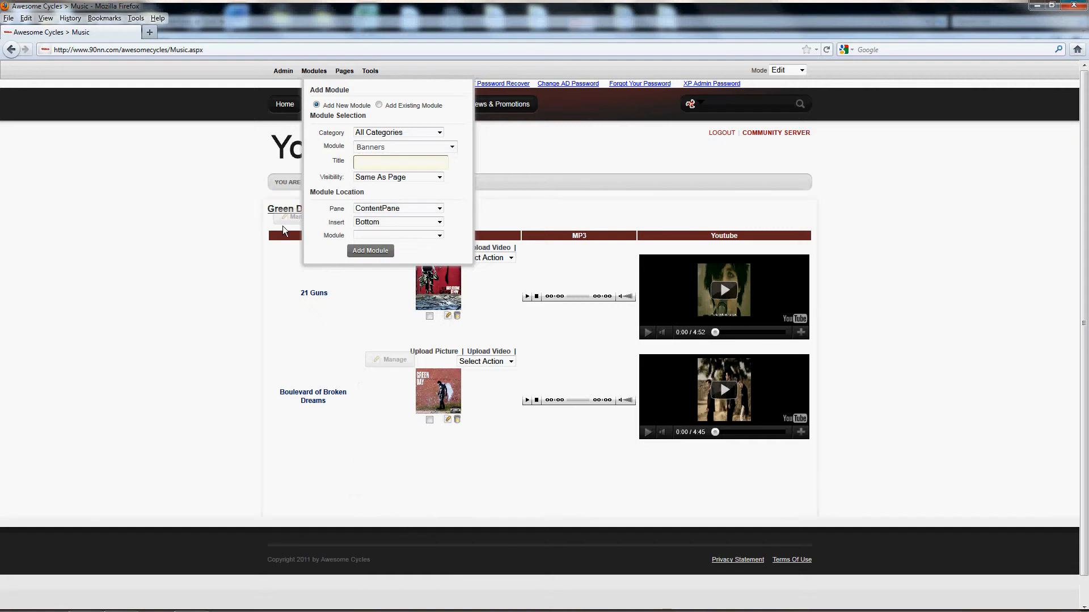
- Open the Green Day Songs module's content for management and examine its song table tags and video list
mouse_move(281, 221)
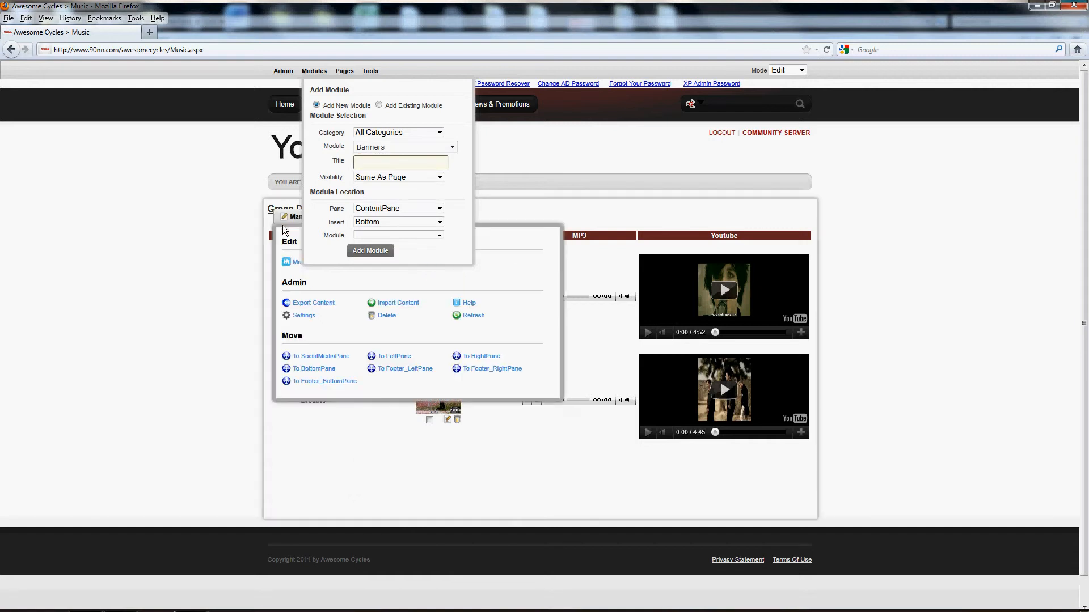
left_click(297, 263)
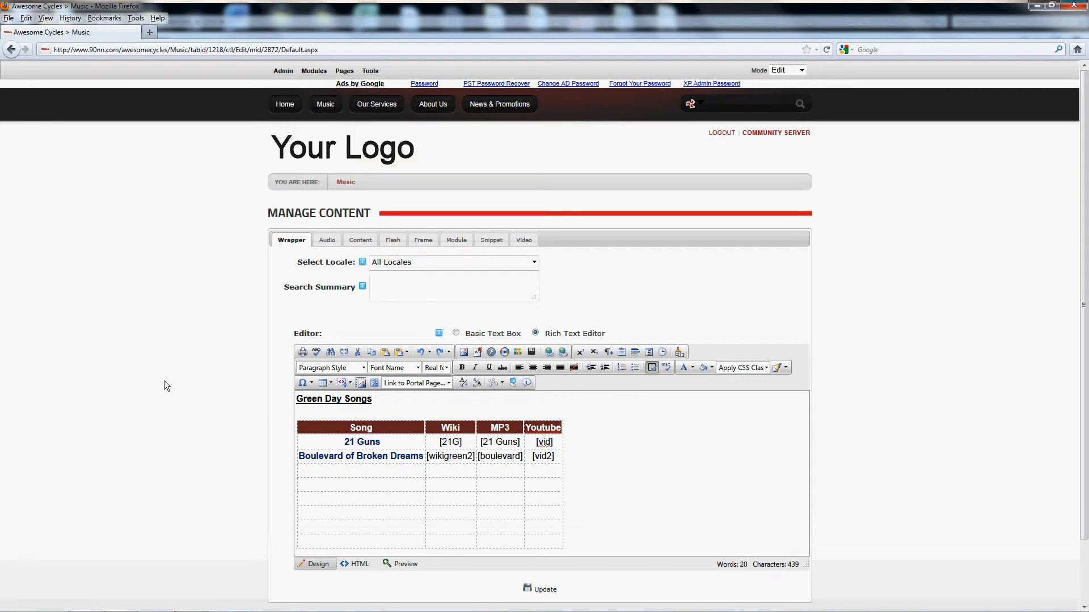
scroll(161, 385, "down", 2)
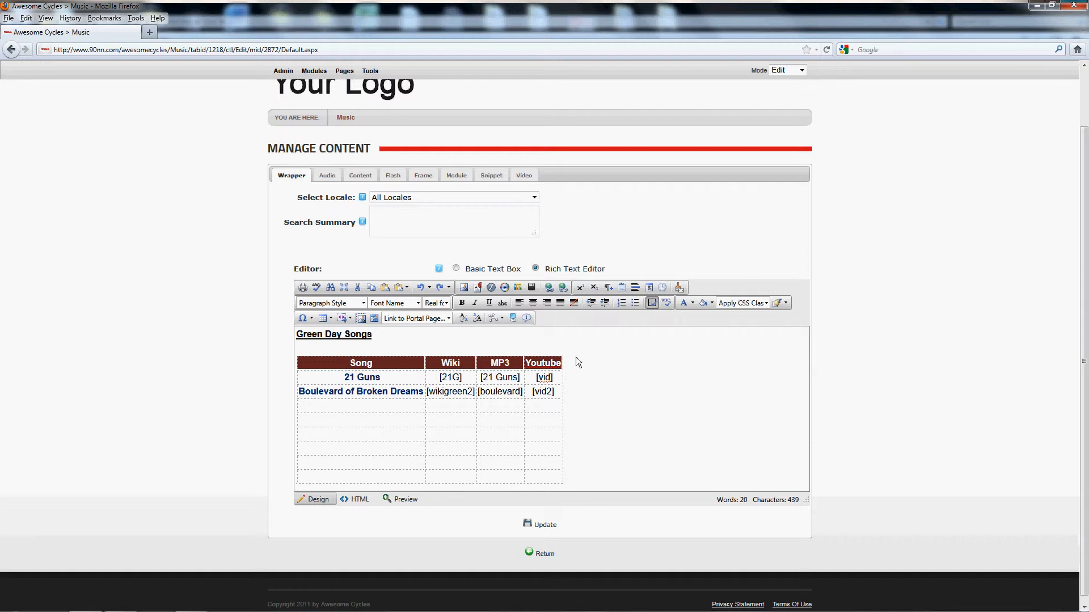
left_click(470, 381)
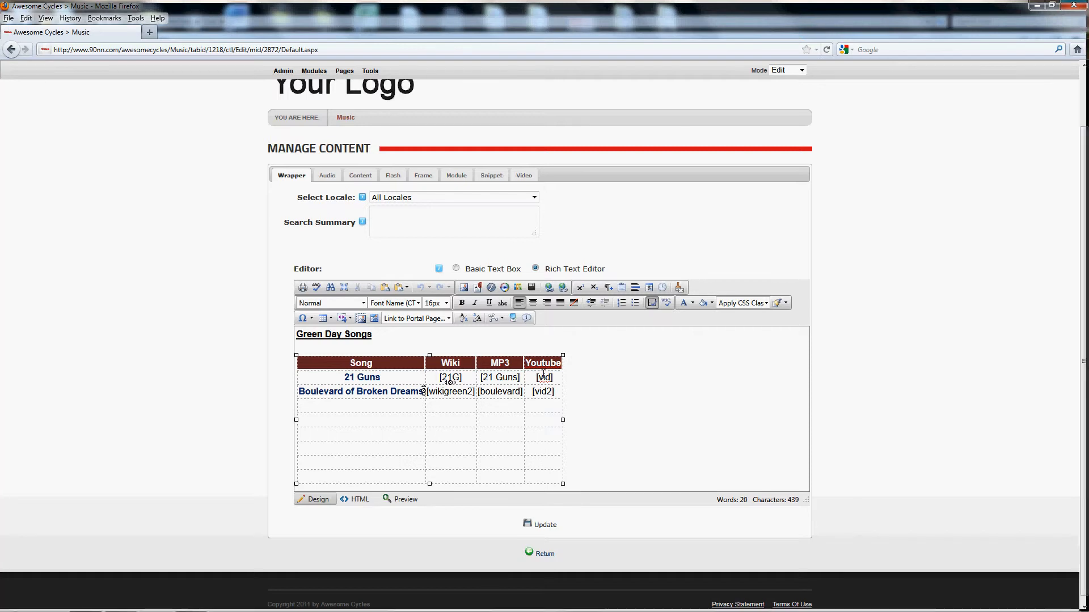
left_click(524, 177)
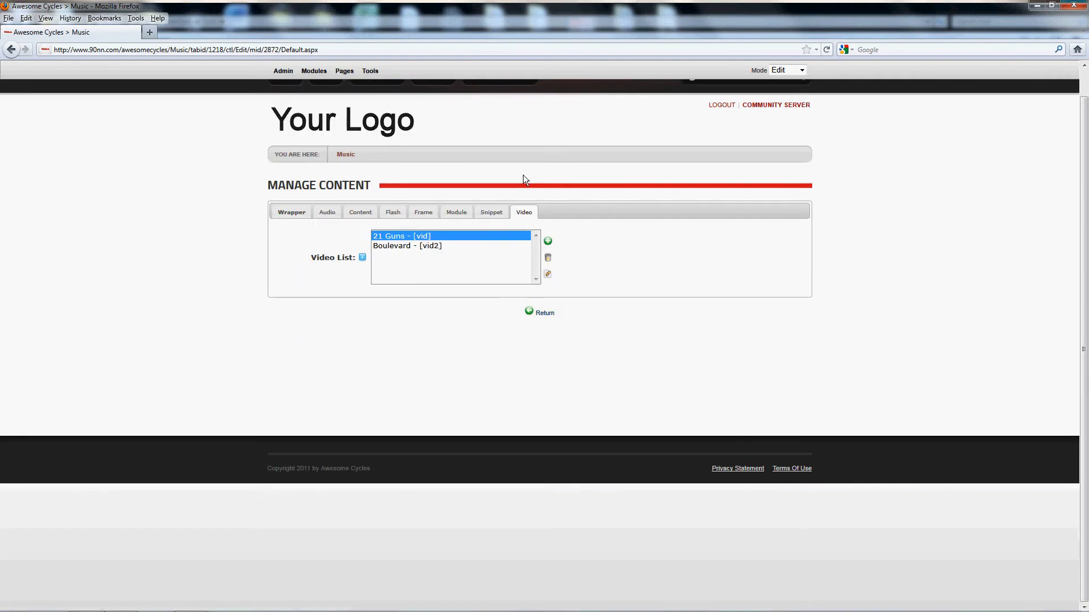
- Examine the source, URL, size and tag name fields of a new audio entry and cancel it
left_click(325, 216)
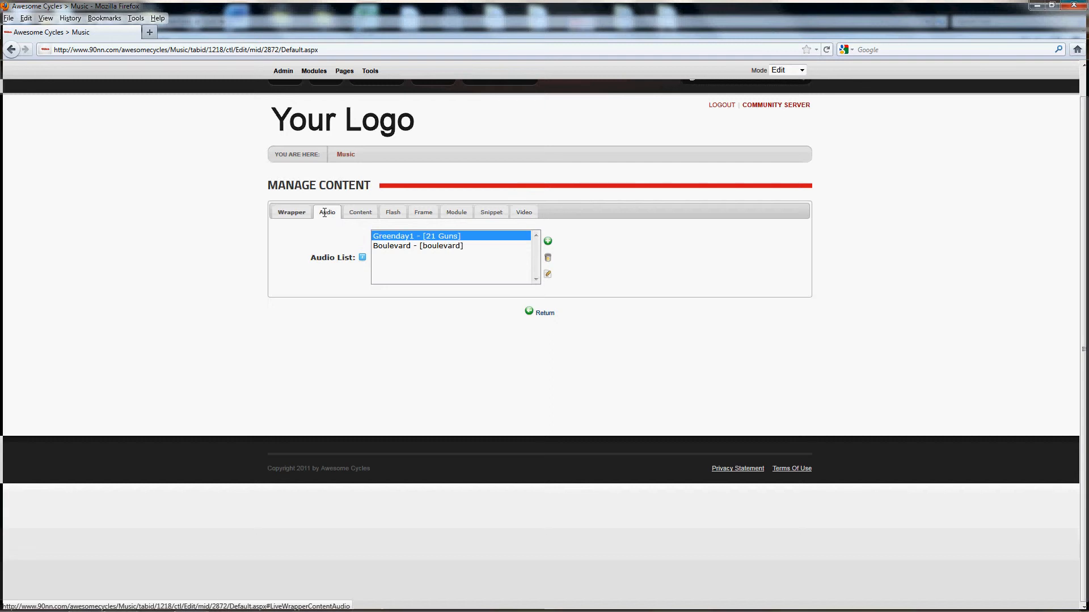
left_click(548, 241)
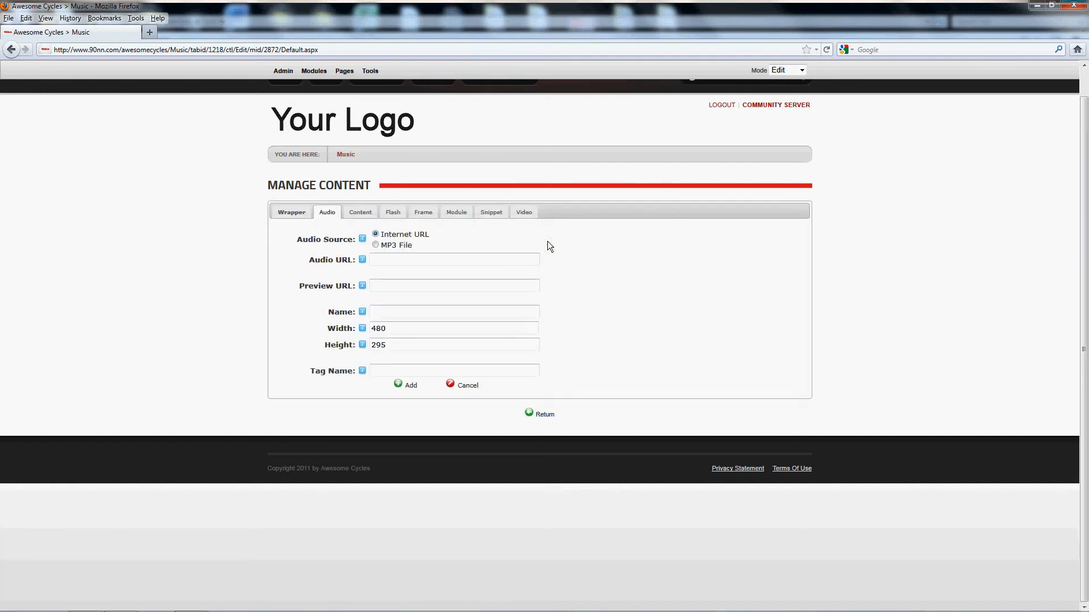
left_click(404, 261)
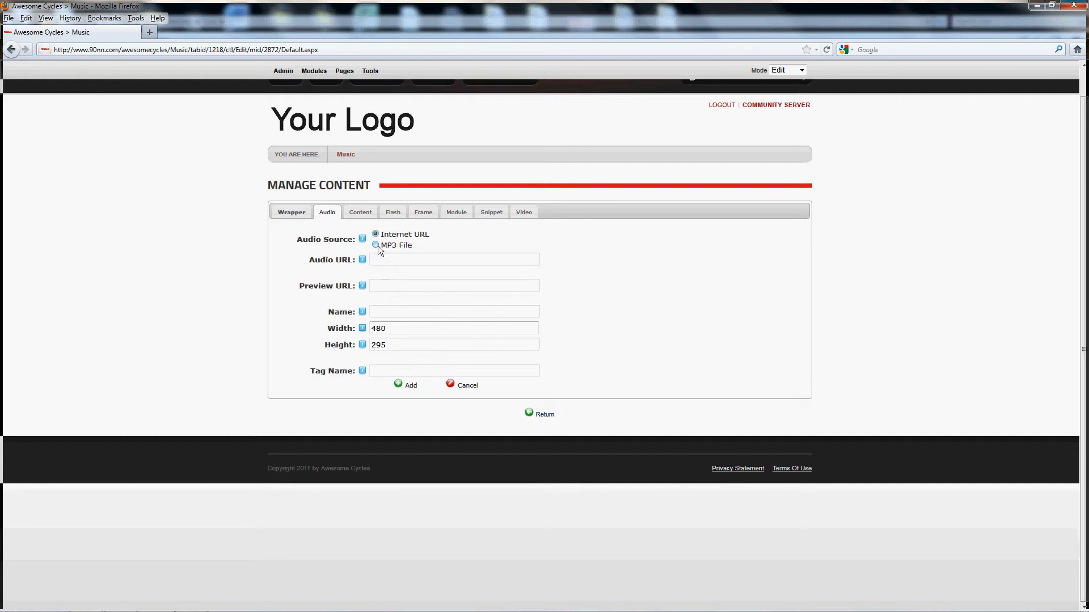
left_click(380, 328)
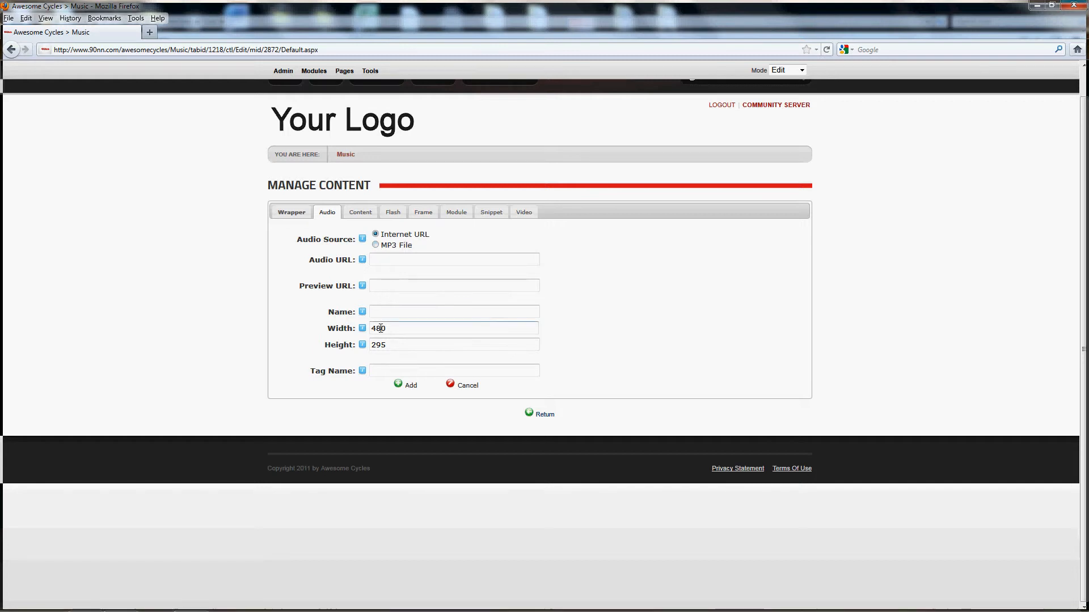
left_click(382, 373)
left_click(471, 389)
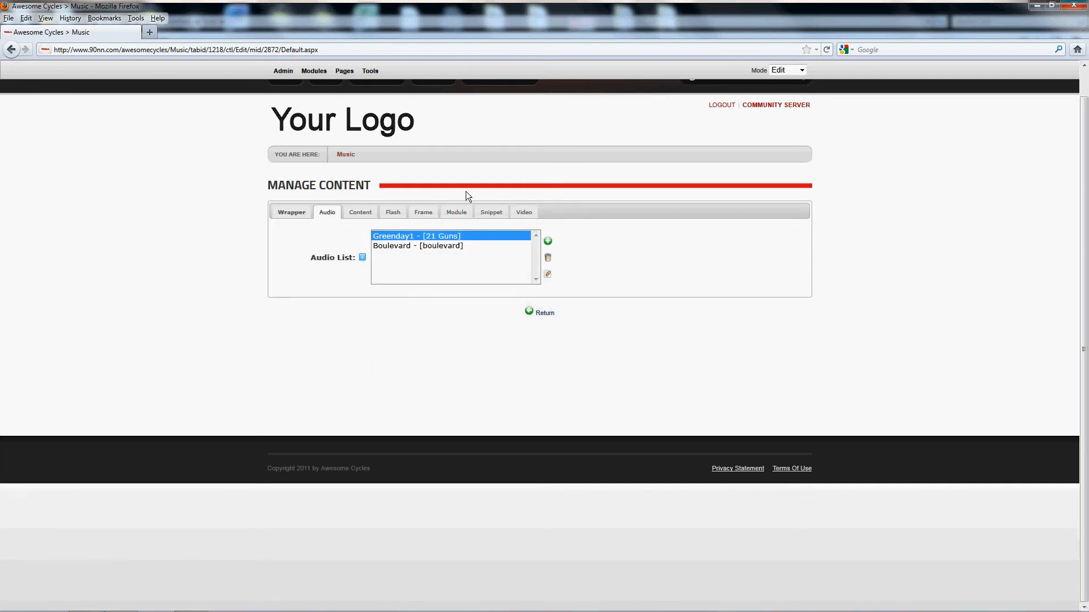
- Examine the options for a new module entry, browsing the modules available on the Home page, and cancel it
left_click(456, 212)
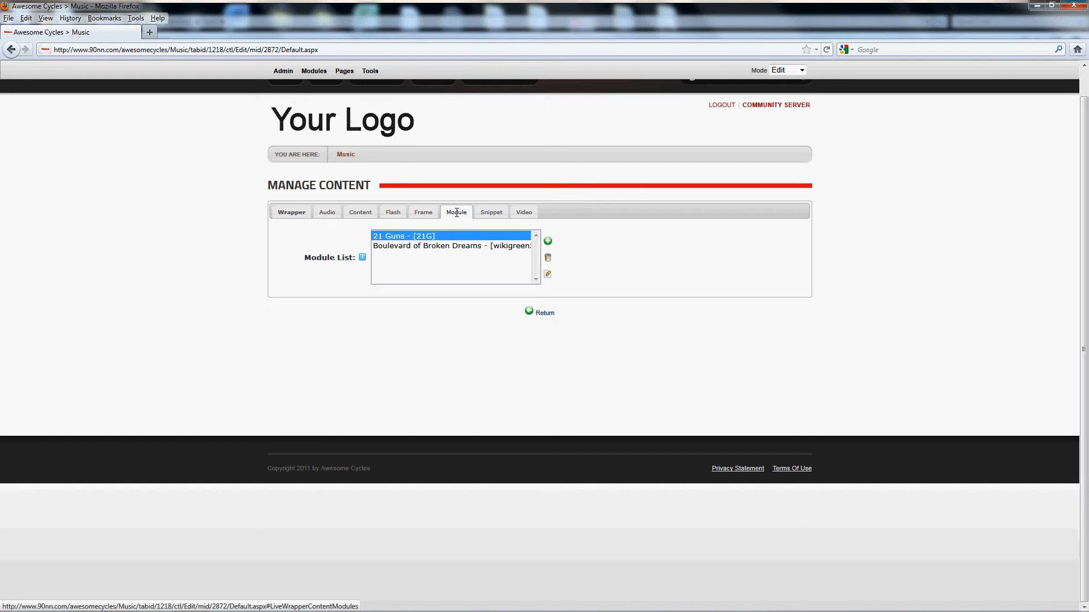
left_click(548, 242)
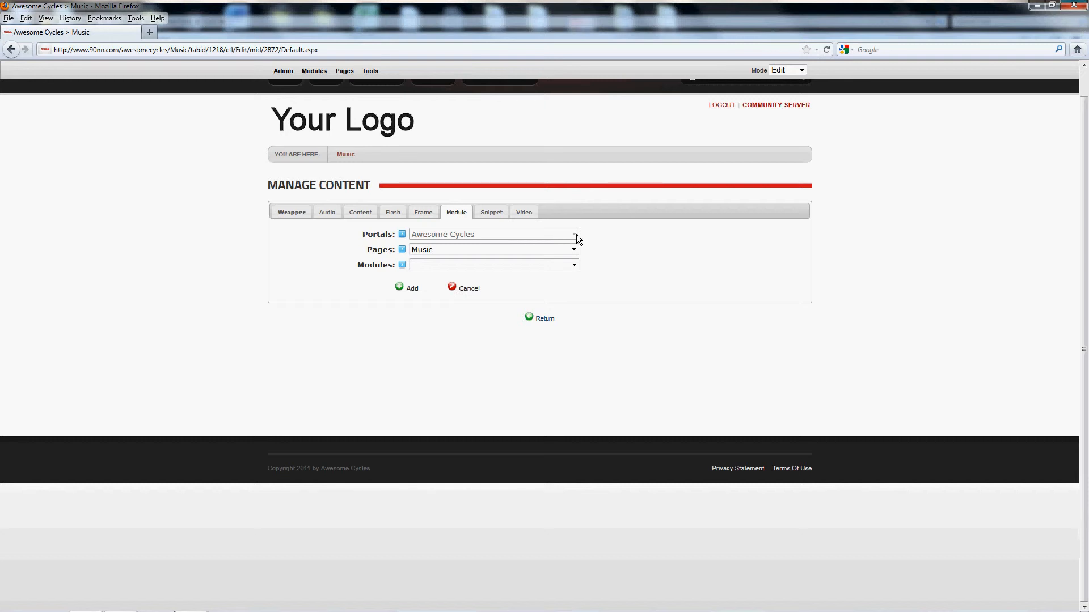
mouse_move(346, 241)
left_click(574, 250)
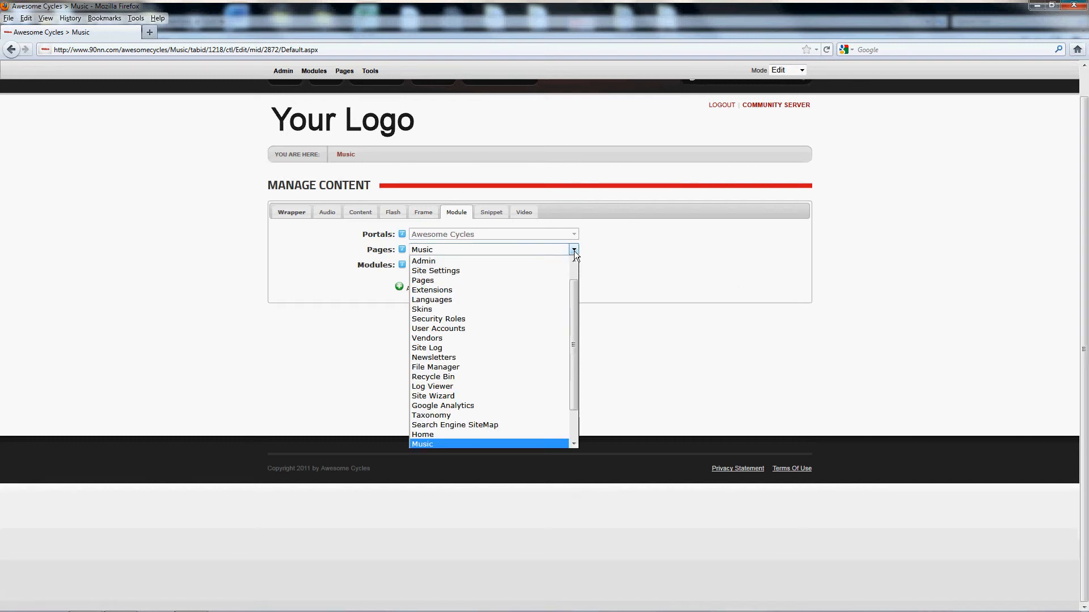
left_click_drag(576, 284, 572, 322)
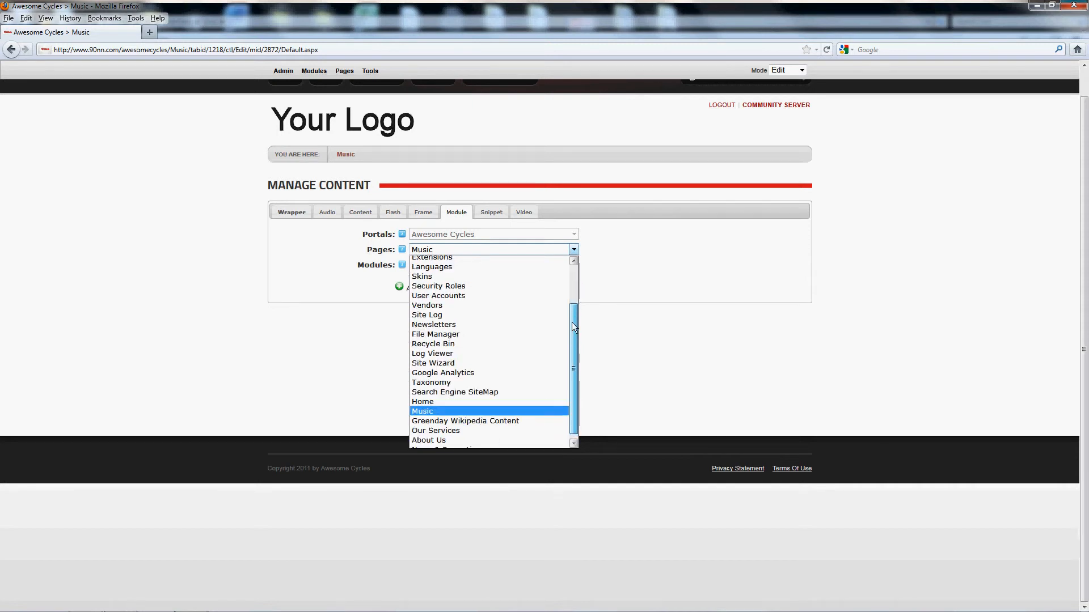
left_click(435, 397)
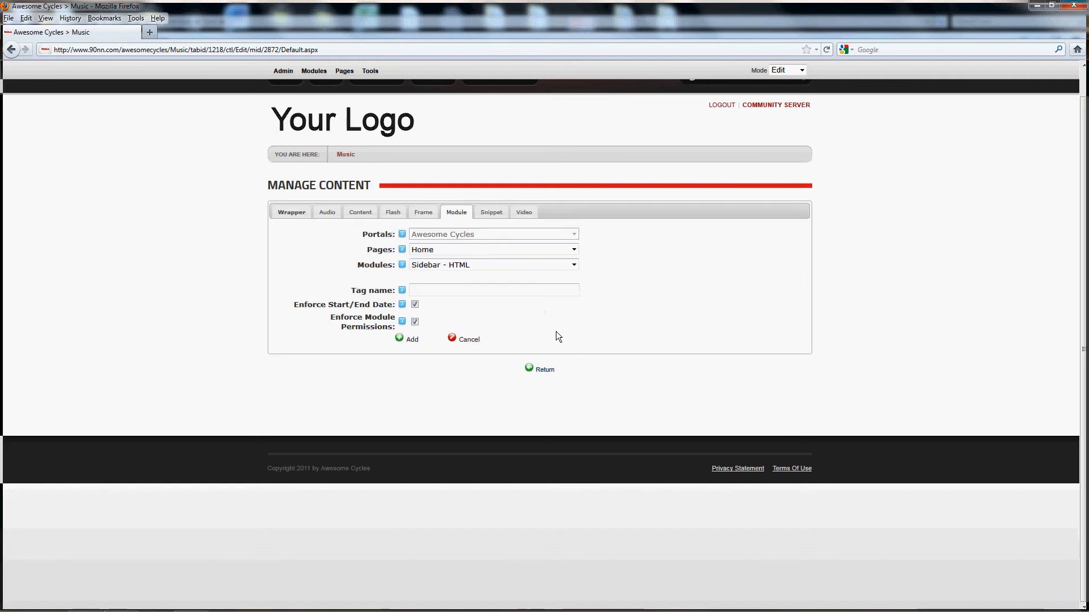
left_click(574, 265)
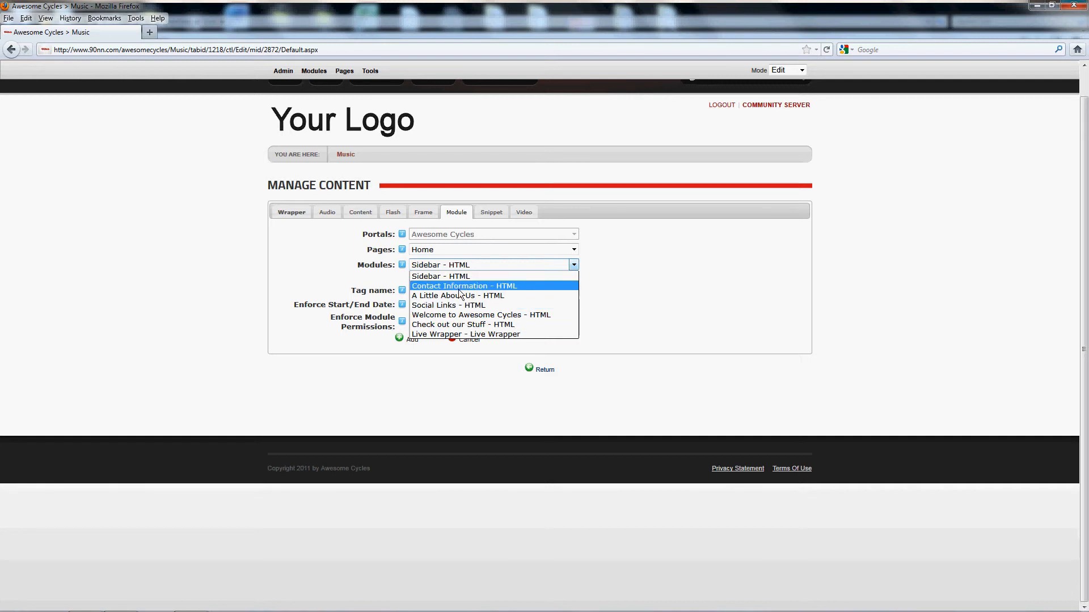
left_click(650, 298)
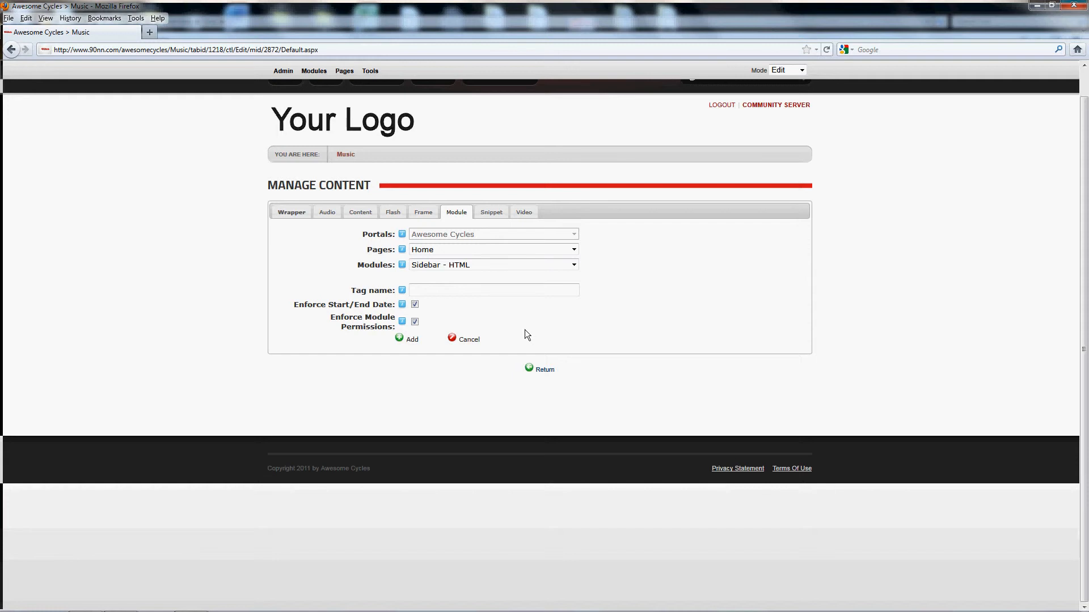
left_click(468, 339)
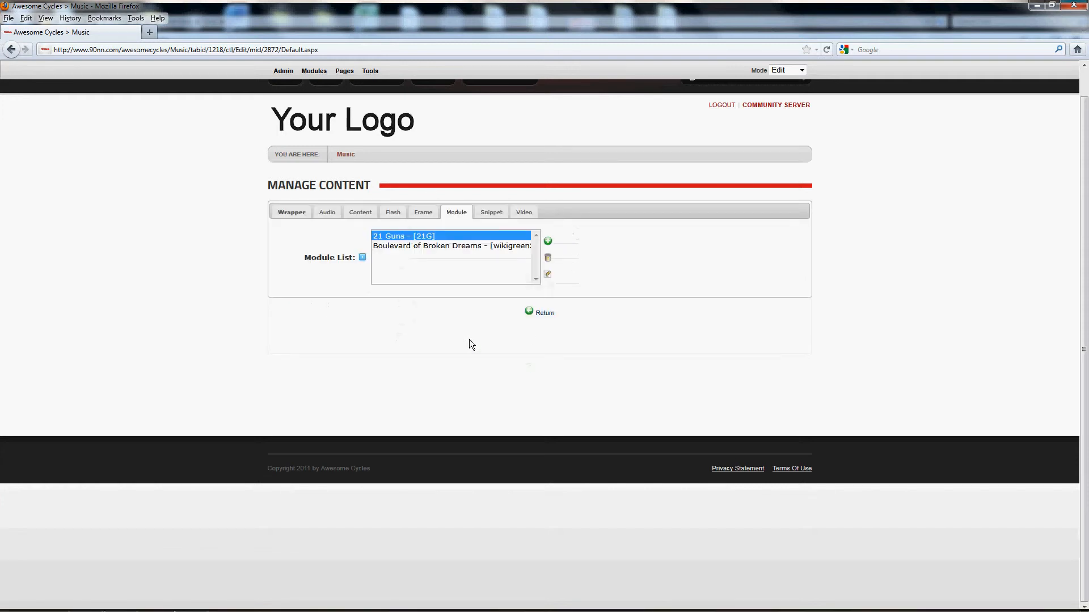
- Return to the Music page, view the 21 Guns wiki article from its thumbnail and close it
left_click(544, 315)
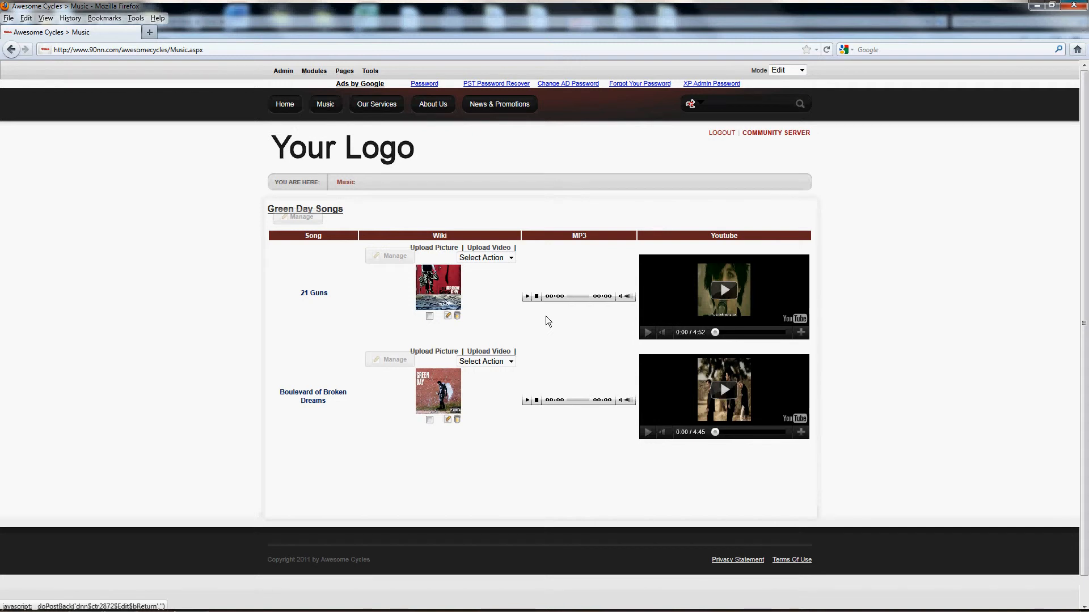
left_click(439, 288)
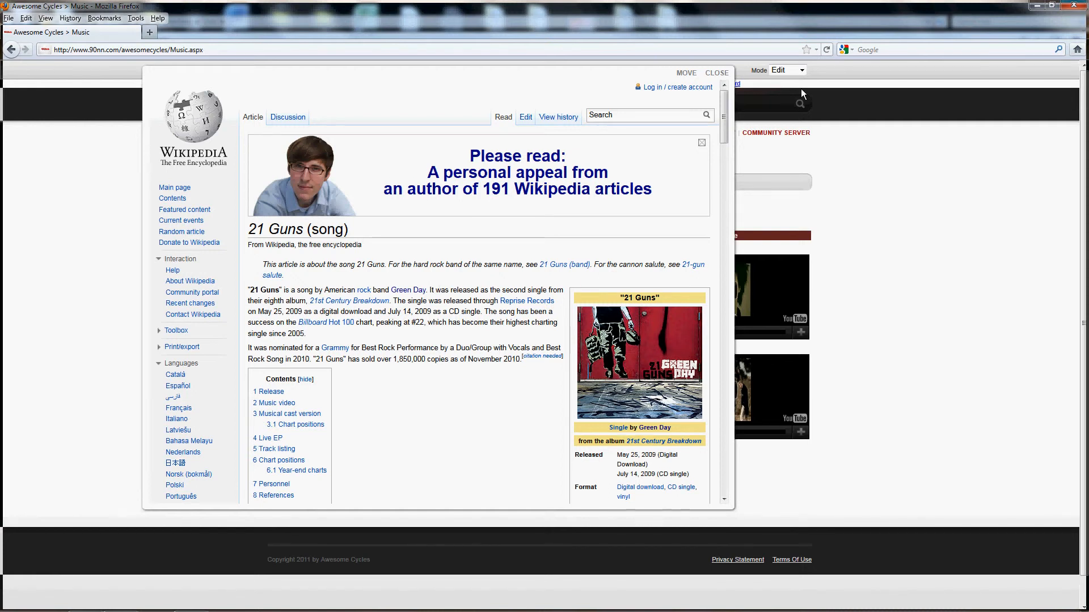
left_click(718, 72)
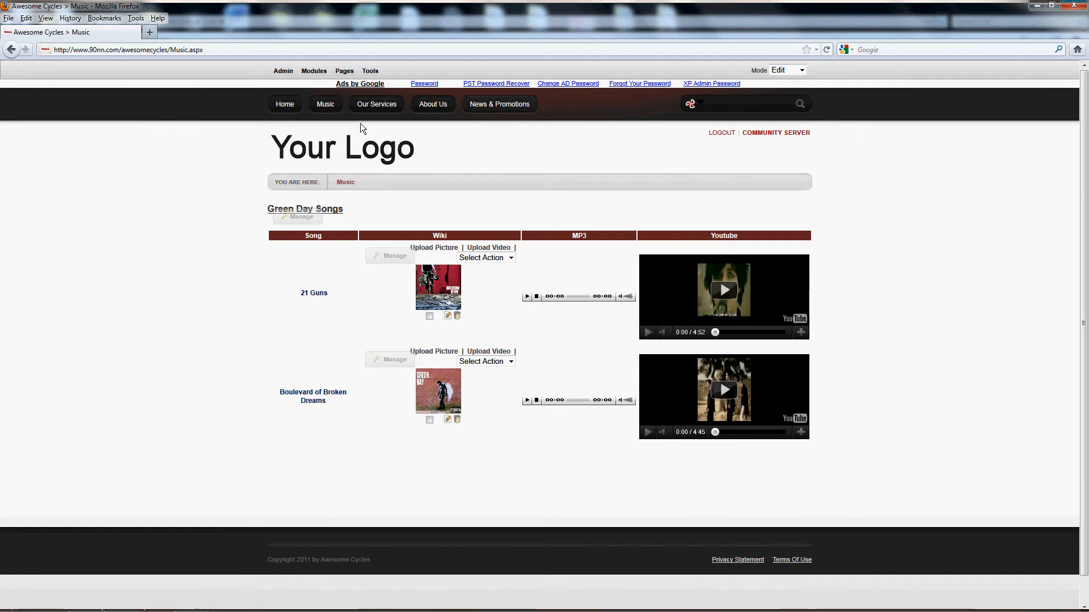
- Examine the page details of a new page, including the Include In Menu option, and cancel it
mouse_move(283, 74)
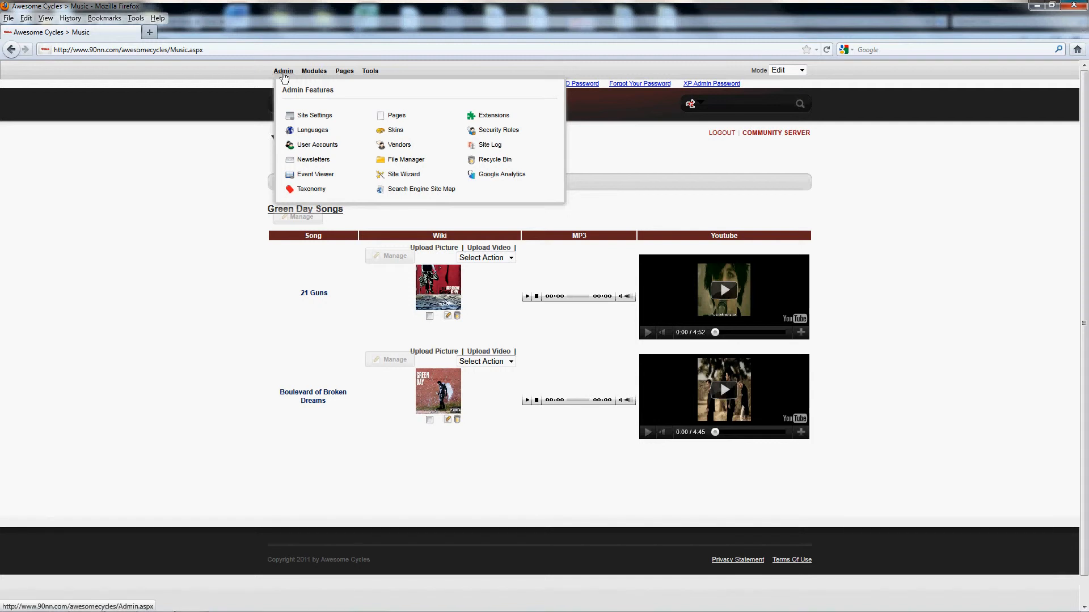
mouse_move(348, 72)
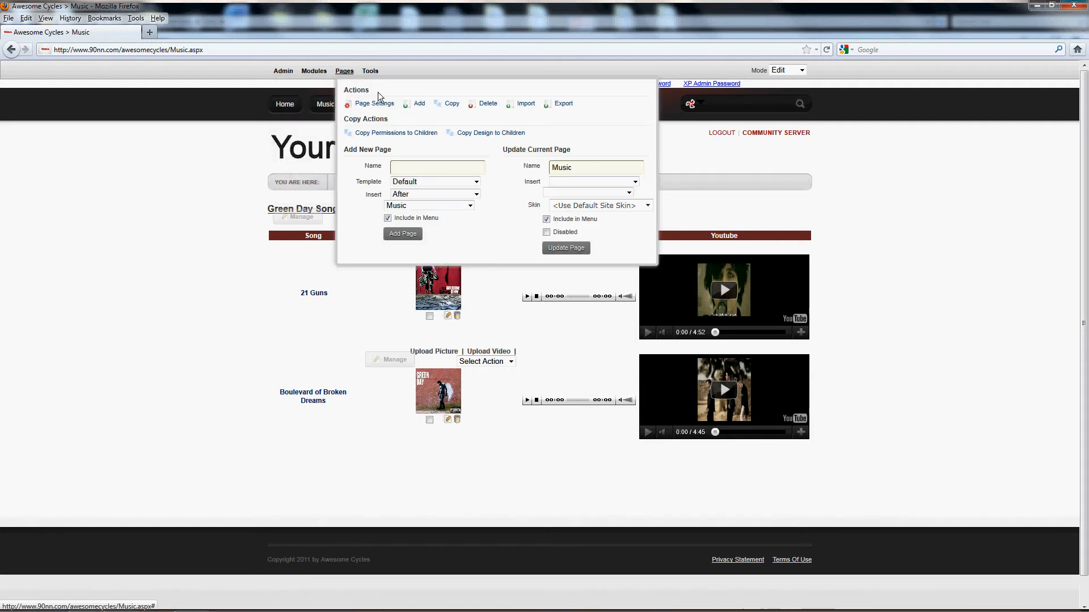
left_click(417, 105)
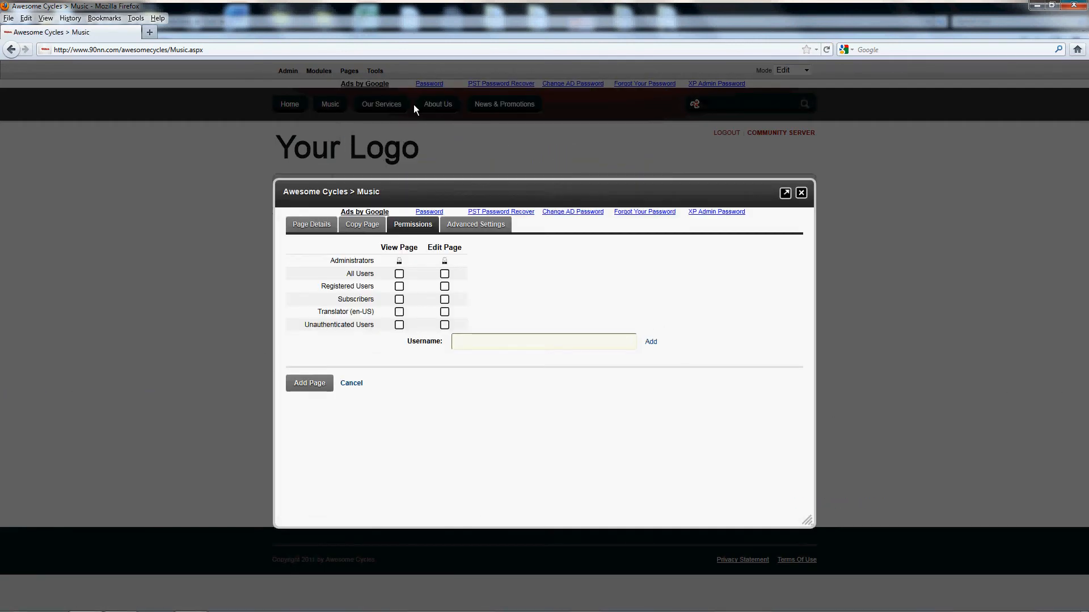
left_click(323, 227)
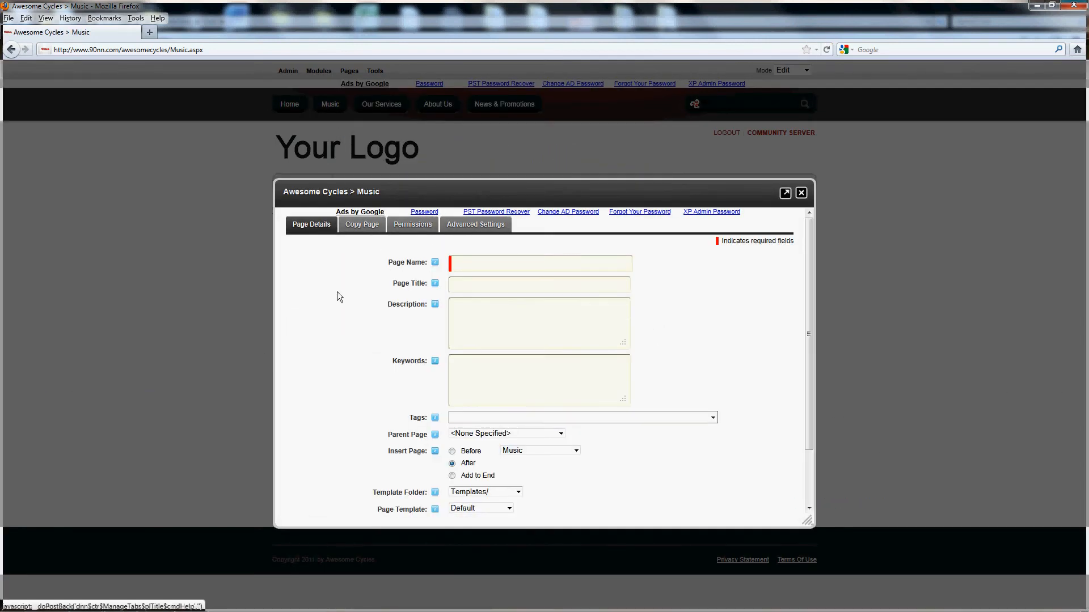
scroll(336, 291, "down", 2)
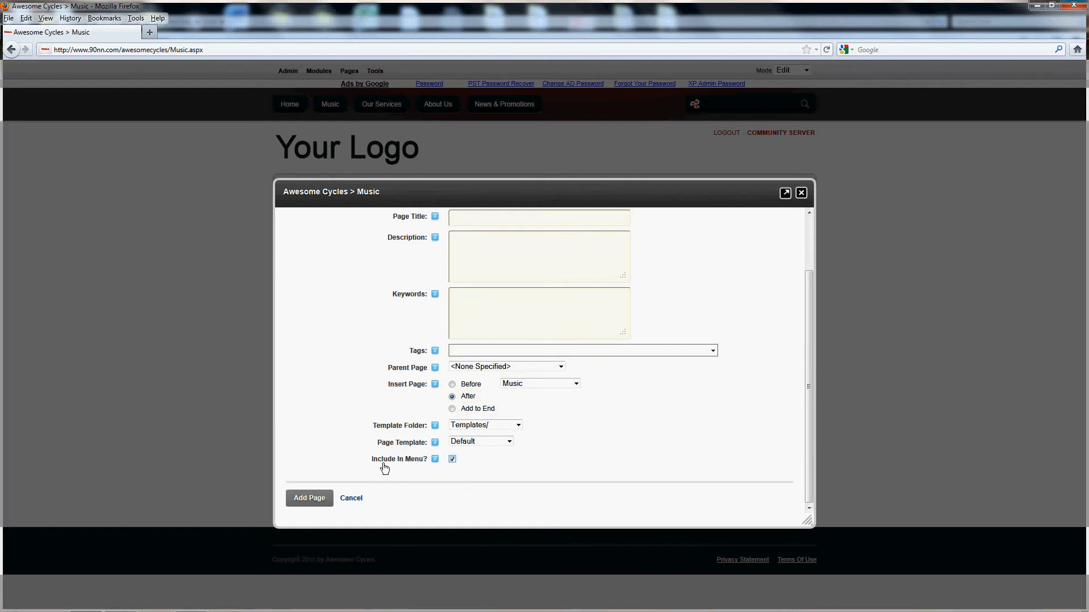
mouse_move(384, 467)
left_click(350, 500)
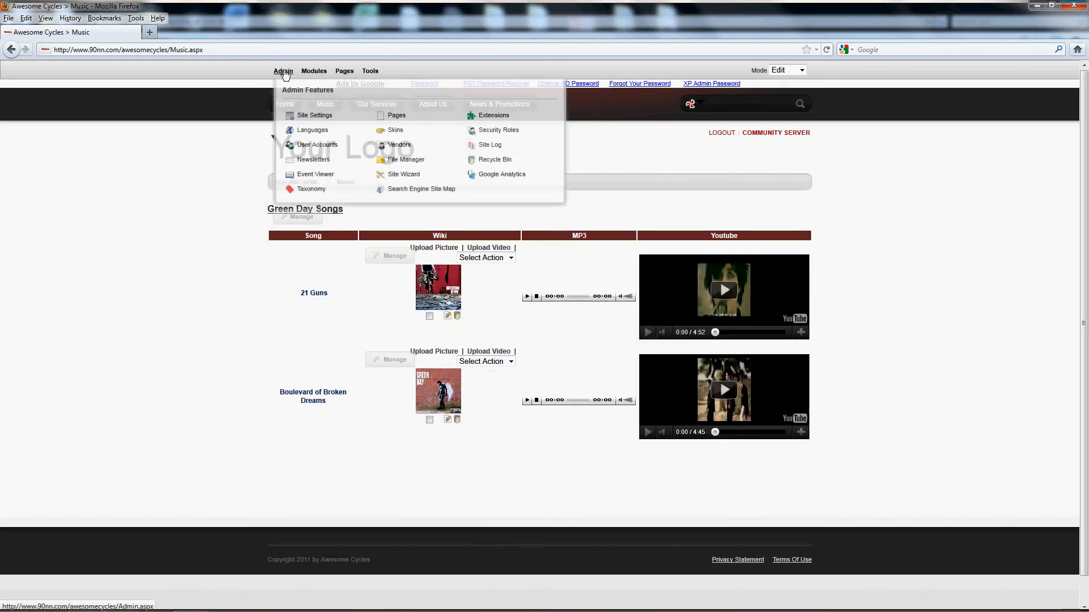
- Find the Greenday Wikipedia Content page under Music in the site's page management and view that page
left_click(397, 117)
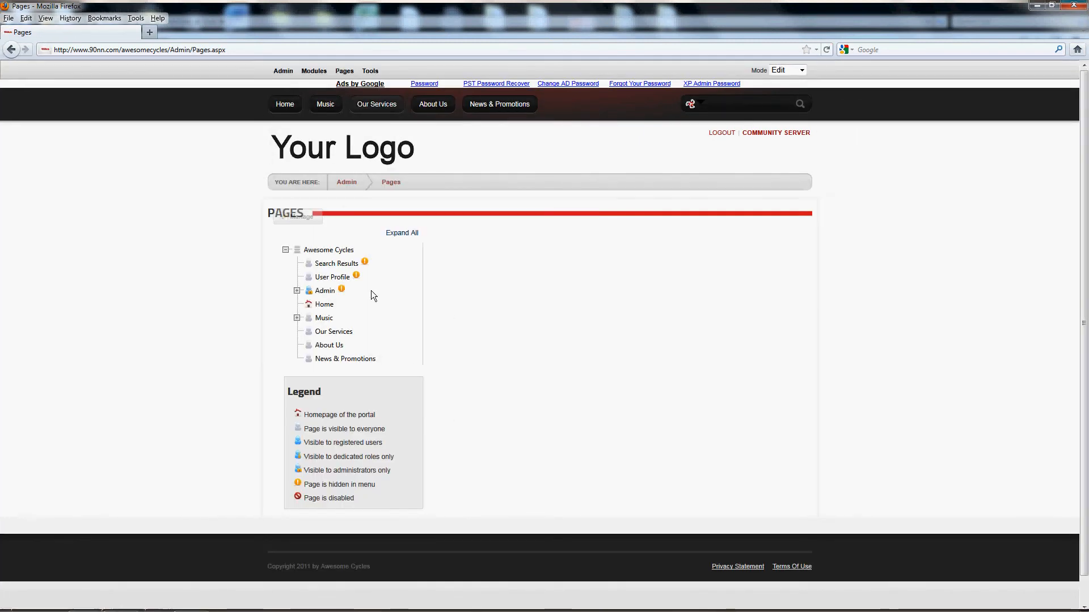
left_click(297, 317)
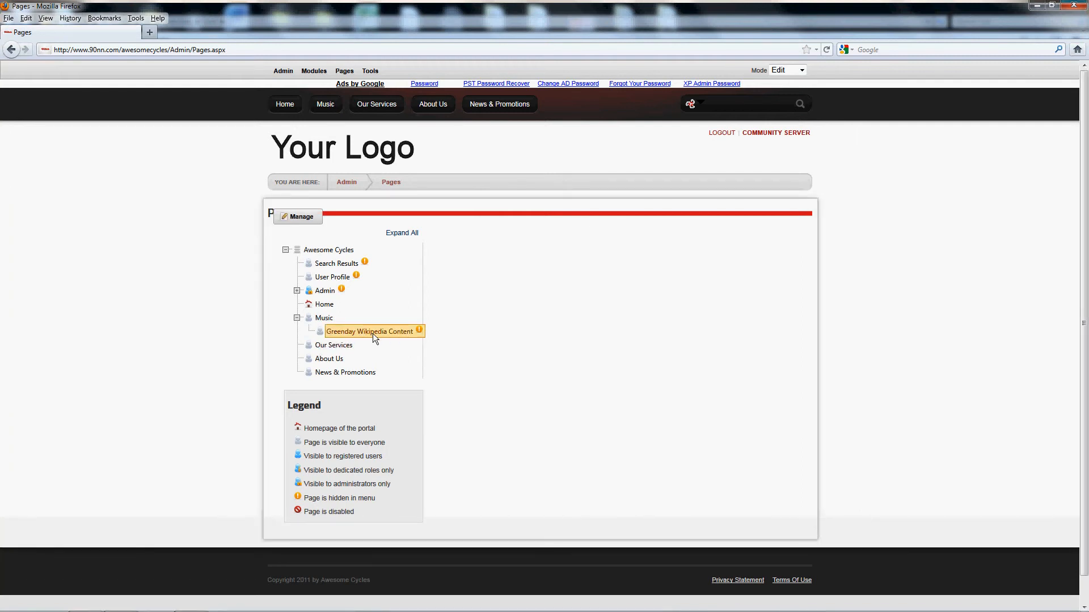
left_click(373, 333)
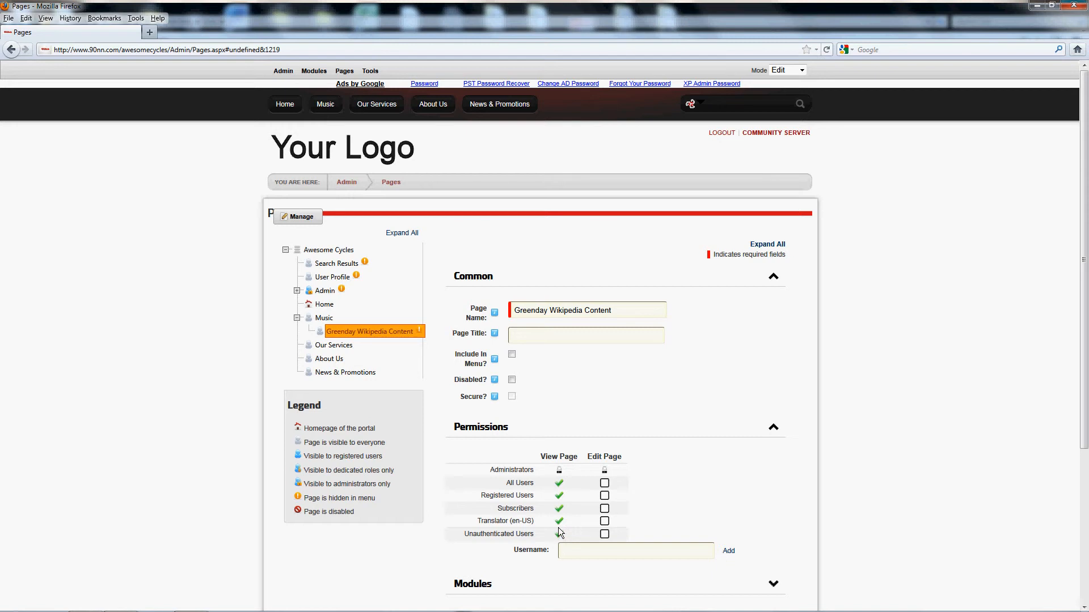
right_click(381, 332)
left_click(404, 340)
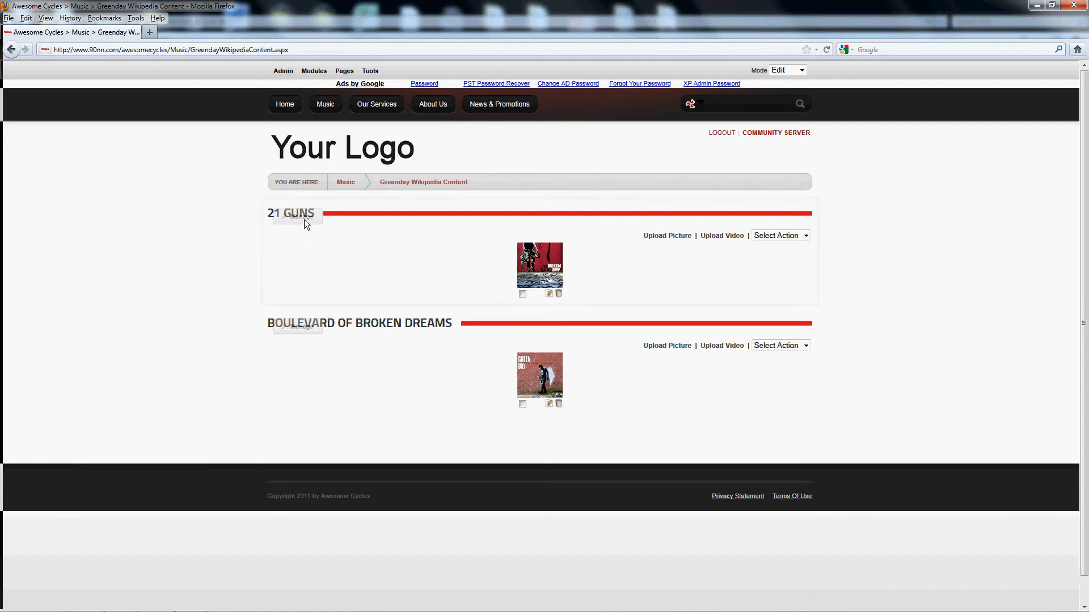
mouse_move(304, 220)
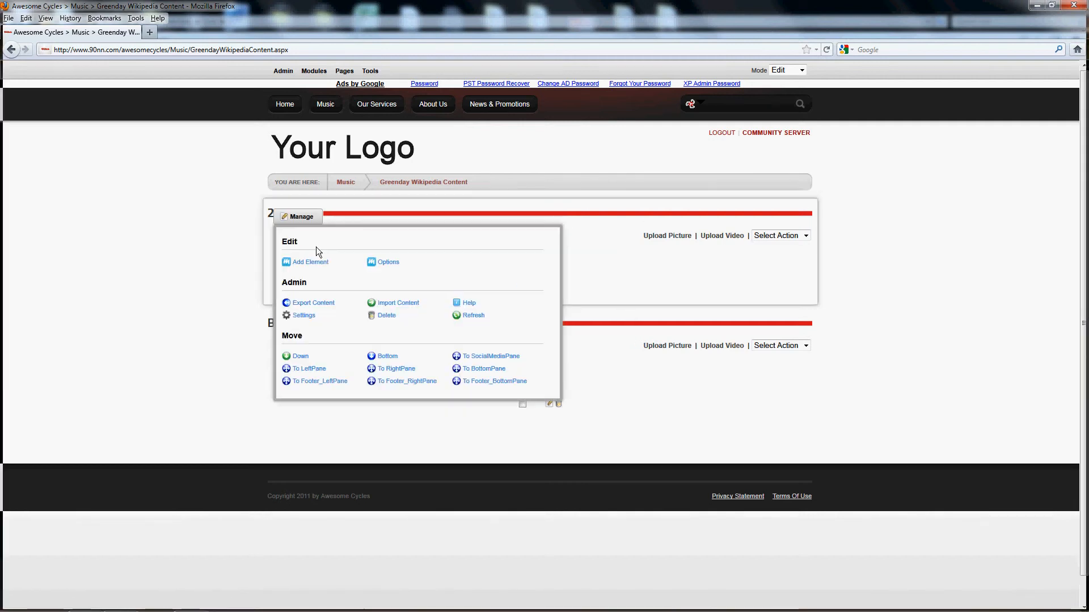
left_click(318, 263)
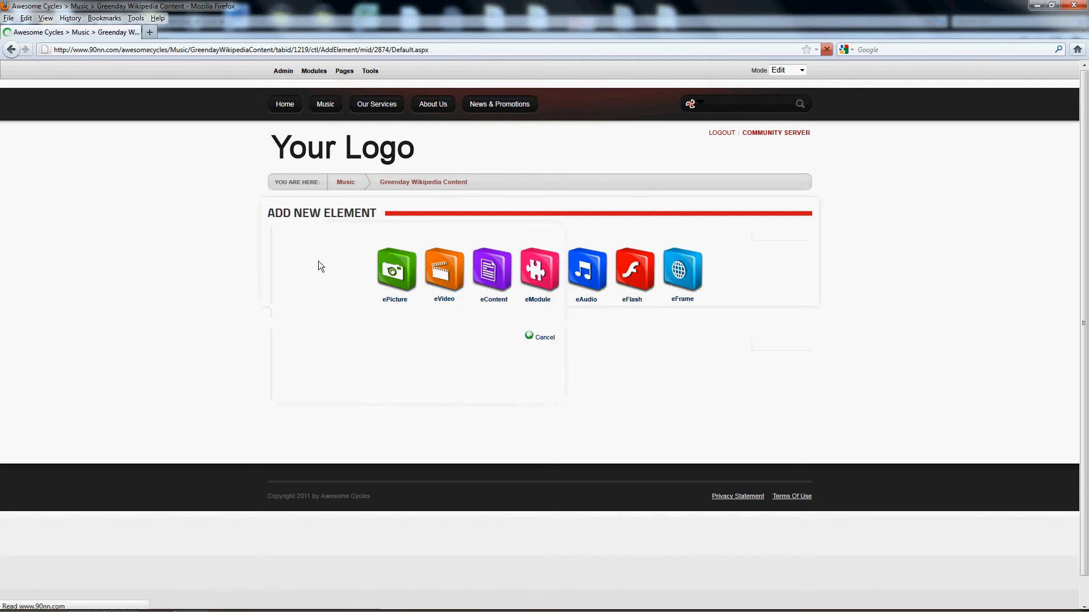
left_click(682, 280)
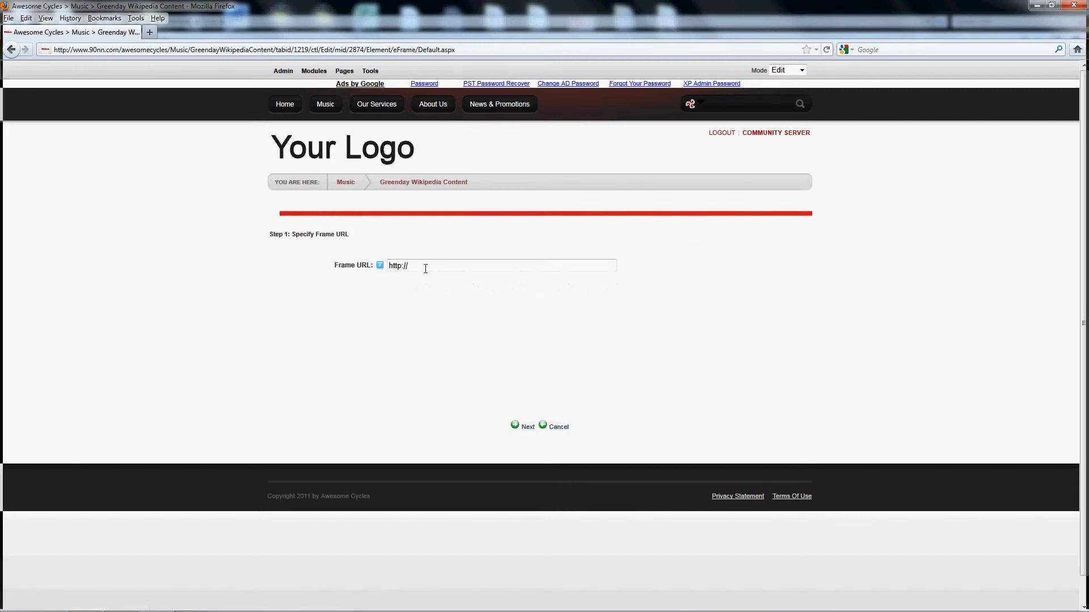
left_click(427, 268)
type("dsfsgdfgfd")
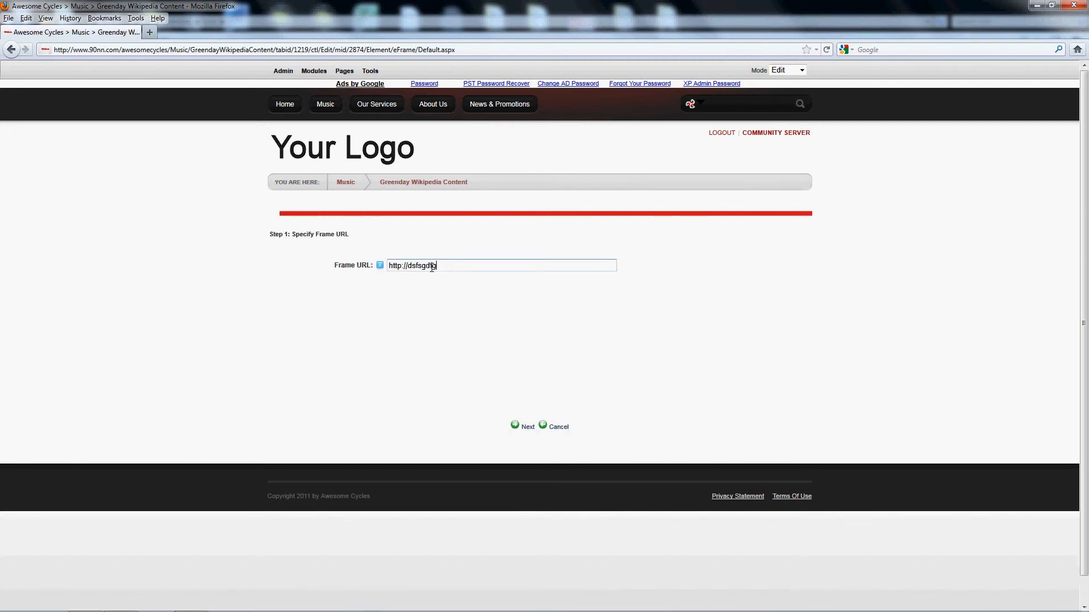
left_click(528, 427)
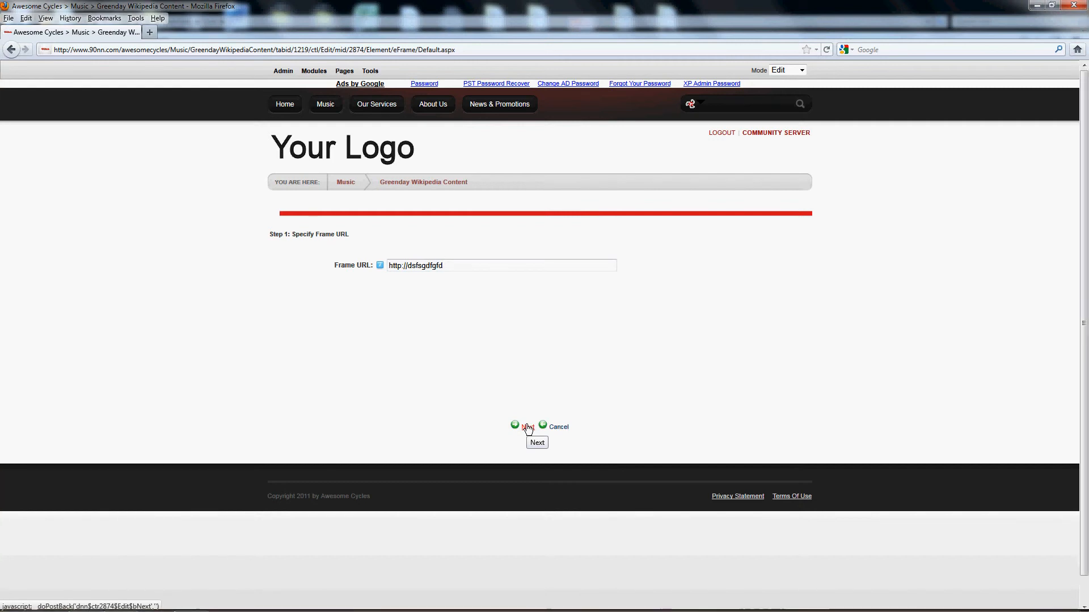
left_click(528, 428)
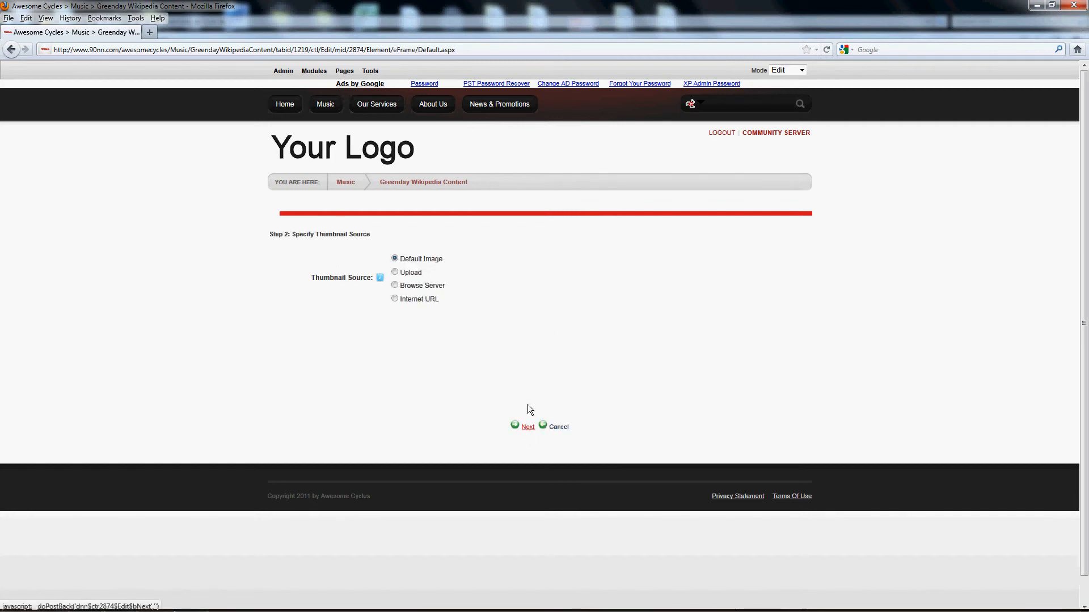
- Check the Internet URL thumbnail option, set the thumbnail source back to Default Image and proceed to the frame properties
left_click(395, 299)
left_click(435, 314)
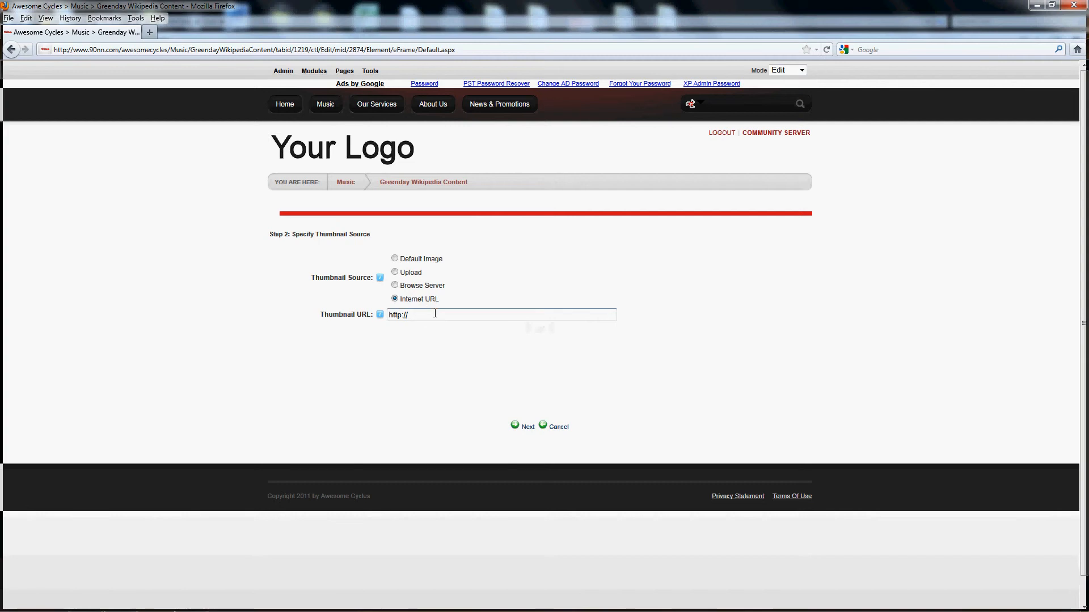
left_click(395, 259)
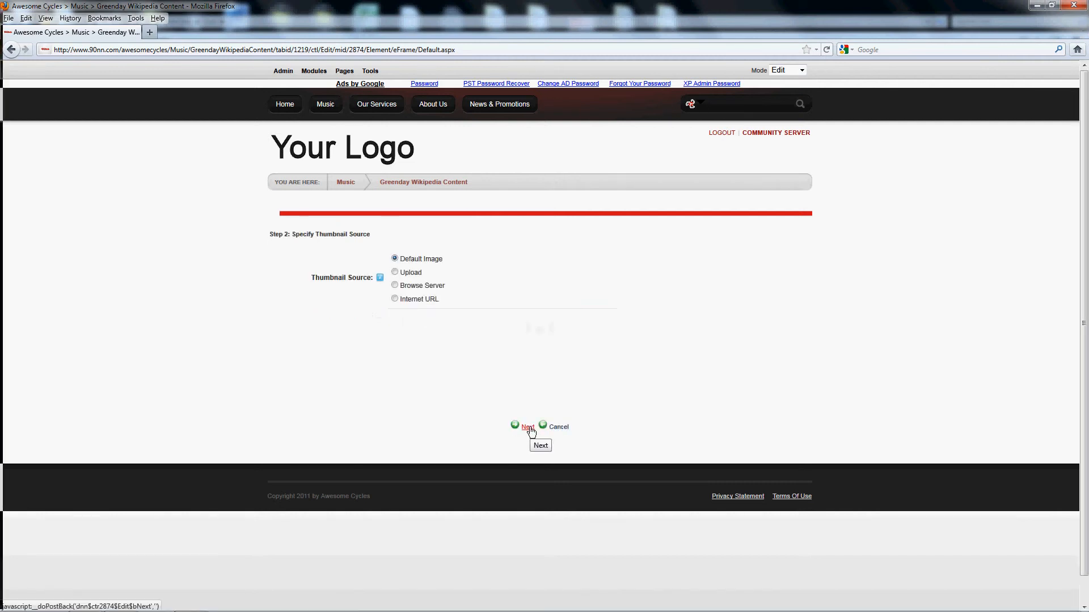
left_click(528, 427)
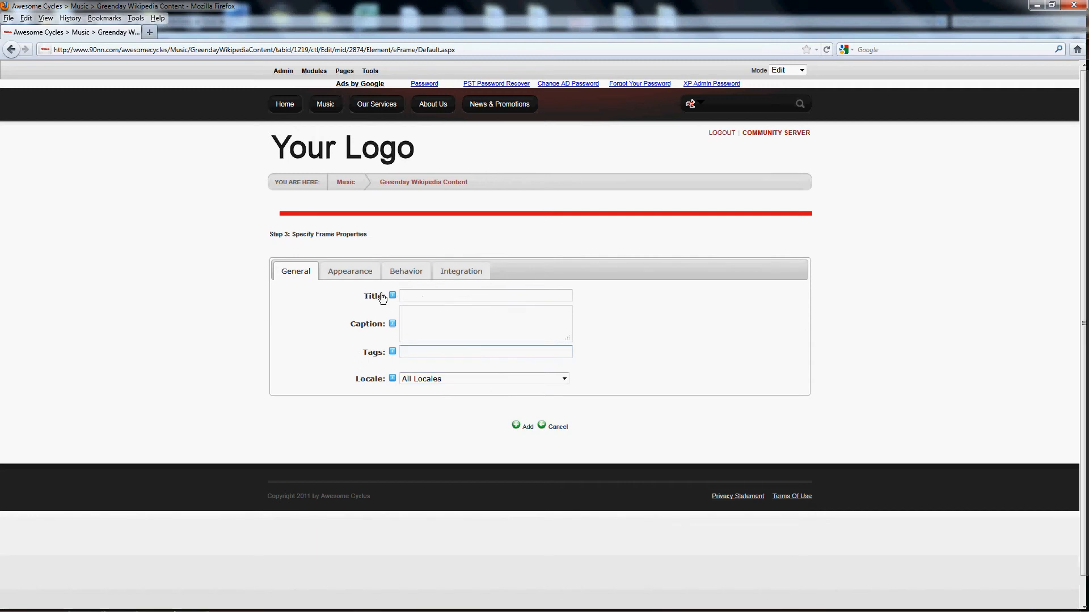
- Examine the new eFrame element's appearance settings and cancel adding it
left_click(351, 277)
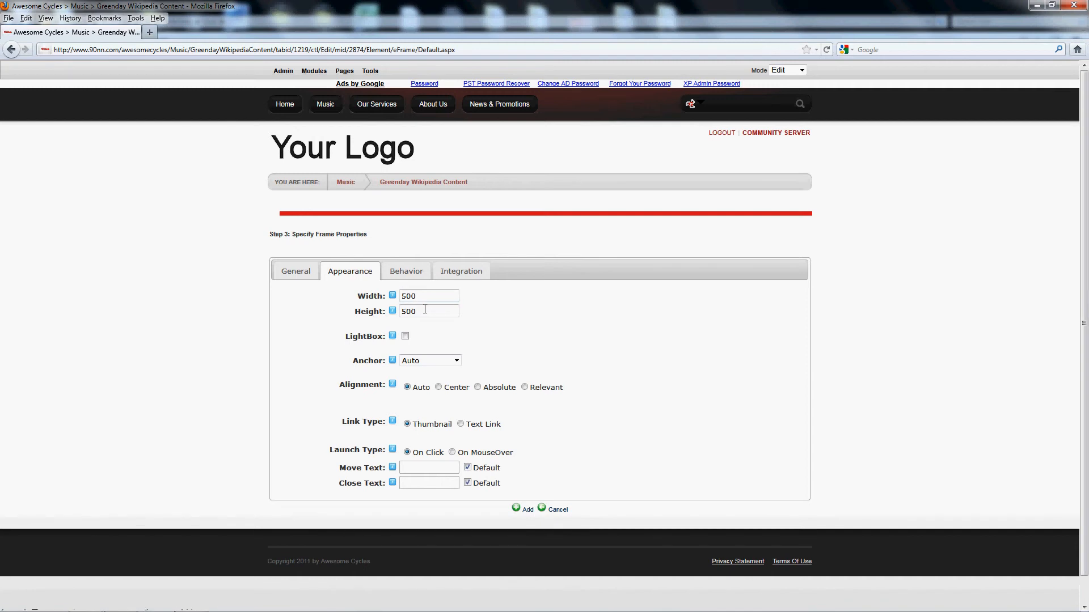
left_click(561, 510)
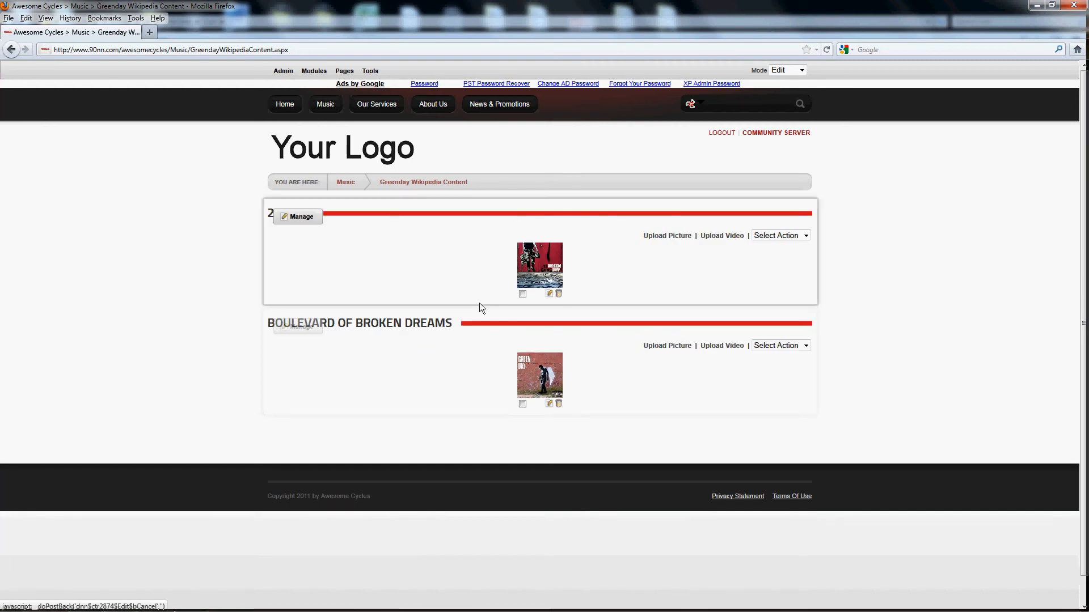
- Examine the existing 21 Guns frame element's appearance settings, frame URL and thumbnail source, and cancel the editing
left_click(549, 294)
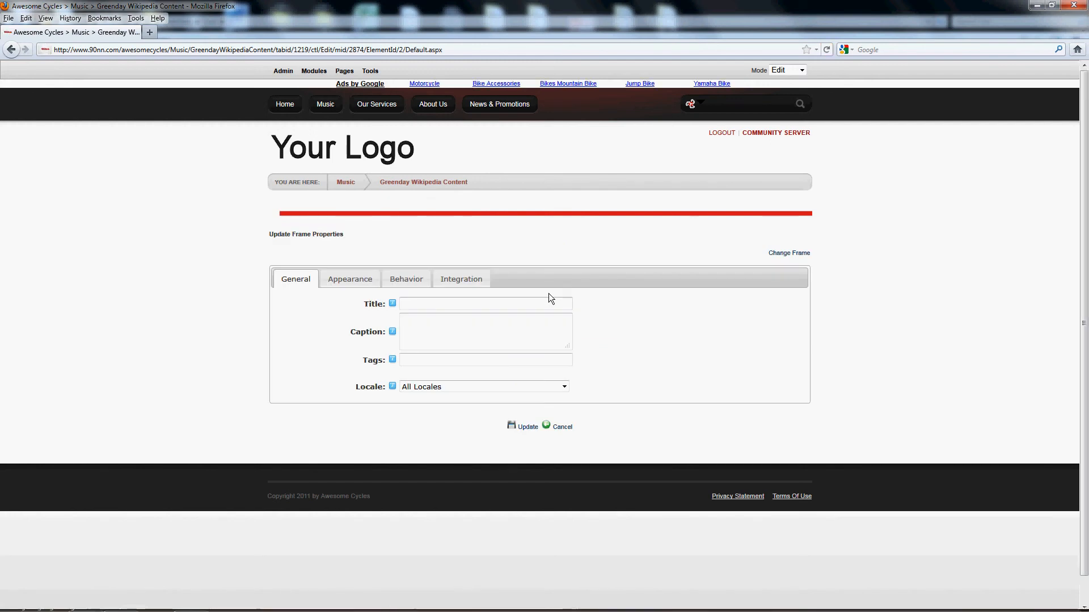
left_click(343, 283)
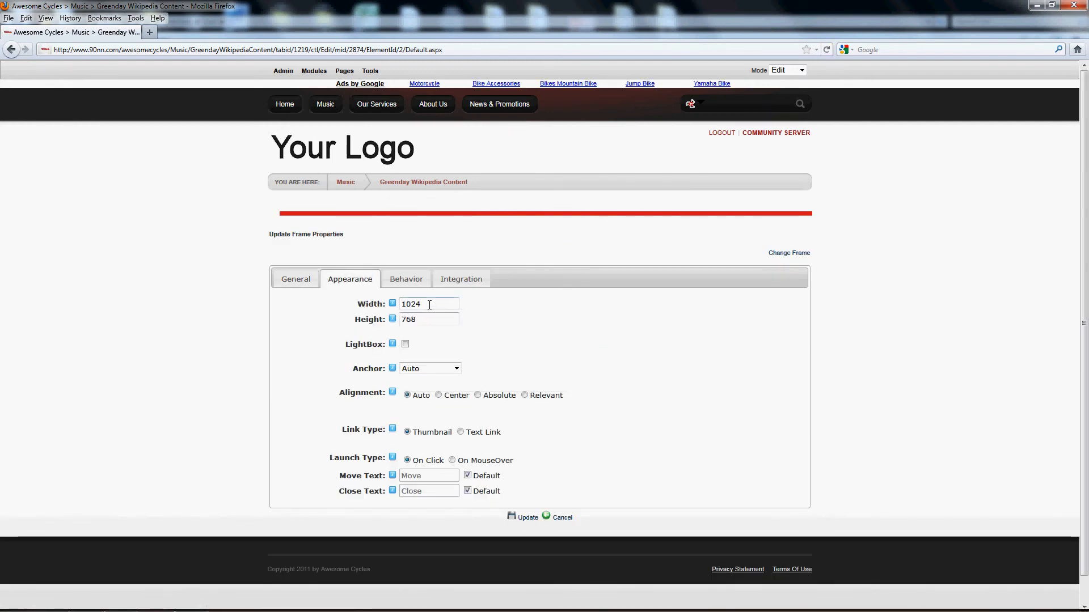
left_click(419, 319)
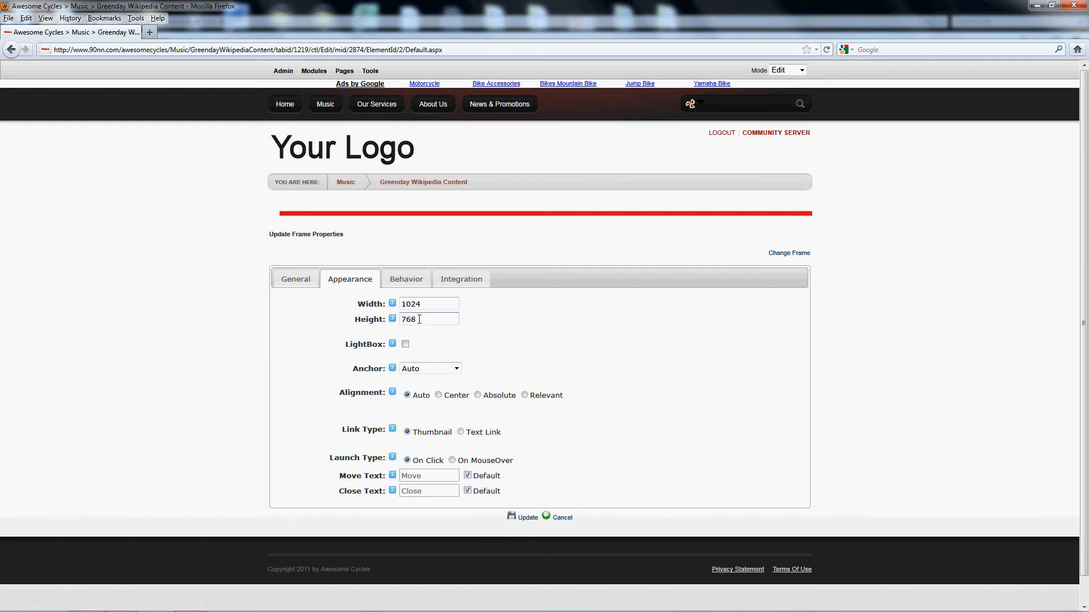
left_click(791, 256)
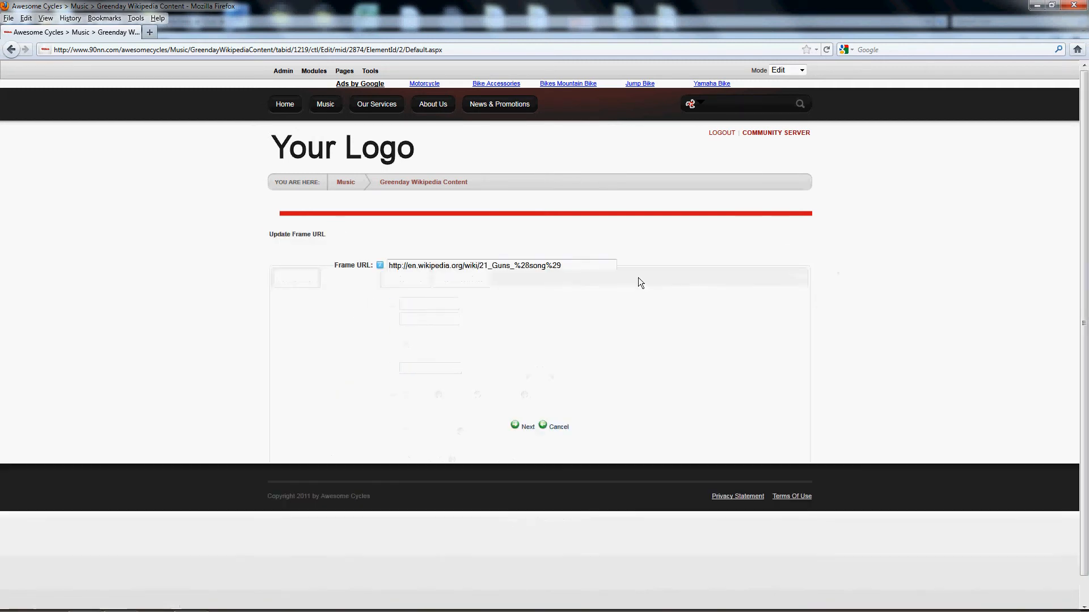
left_click(576, 266)
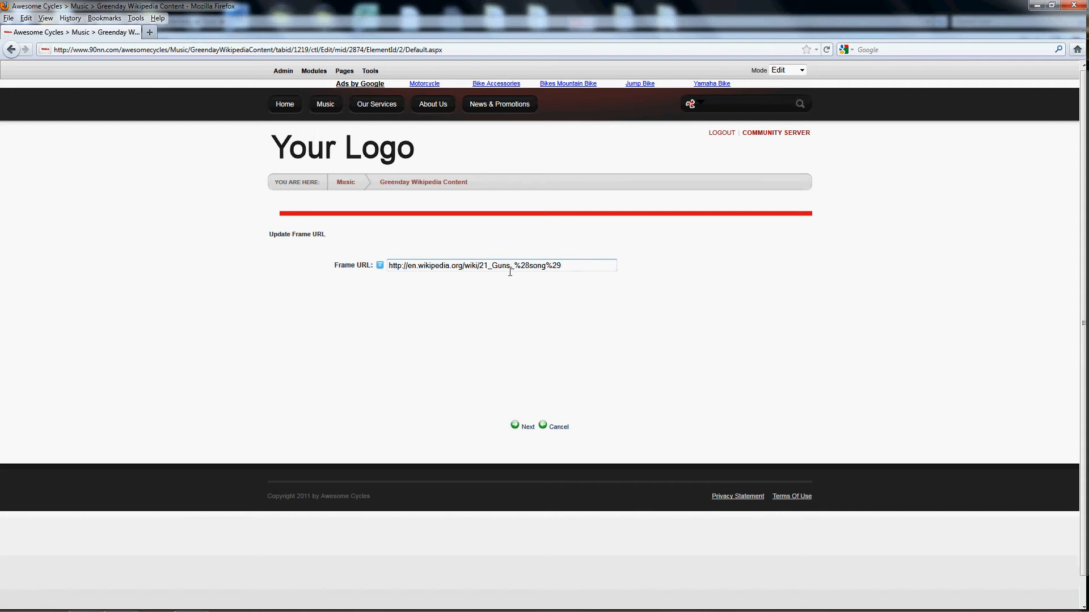
left_click(528, 427)
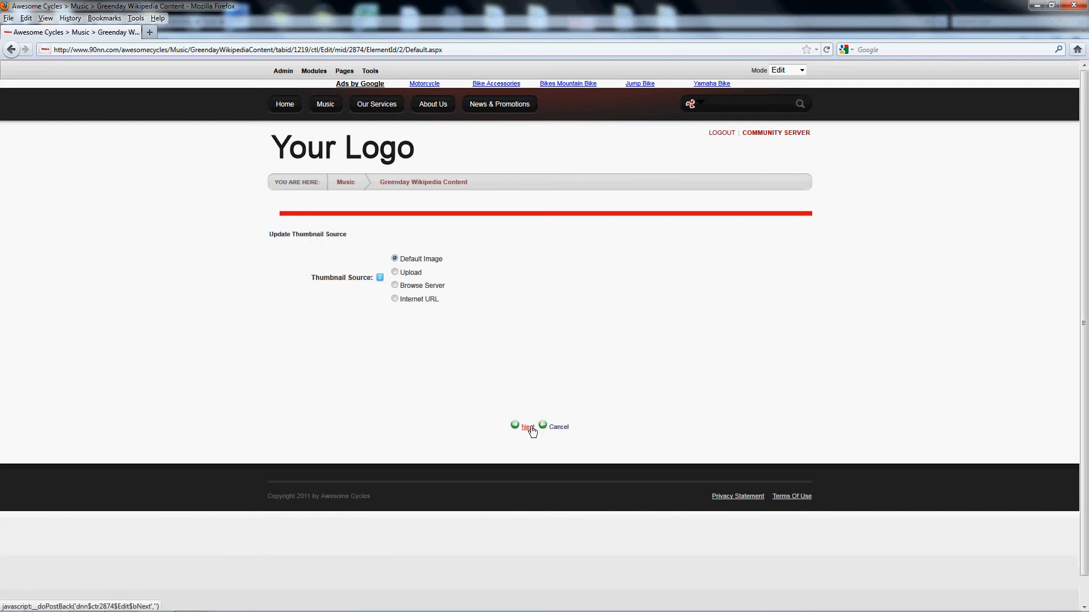
left_click(559, 428)
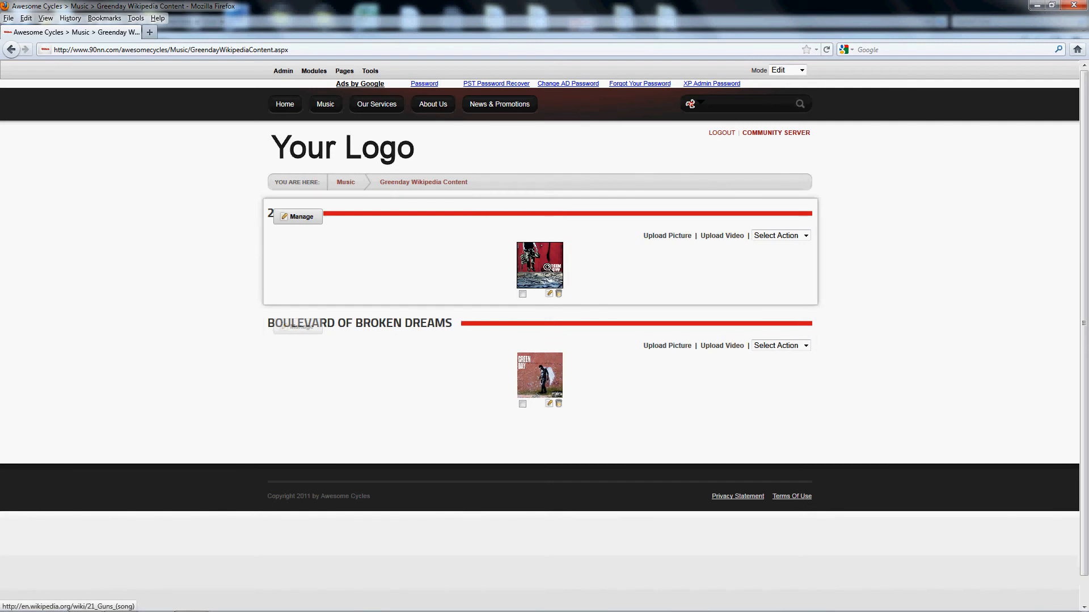
- Open the 21 Guns Wikipedia popup, copy the address of its album cover image and close the popup
left_click(547, 268)
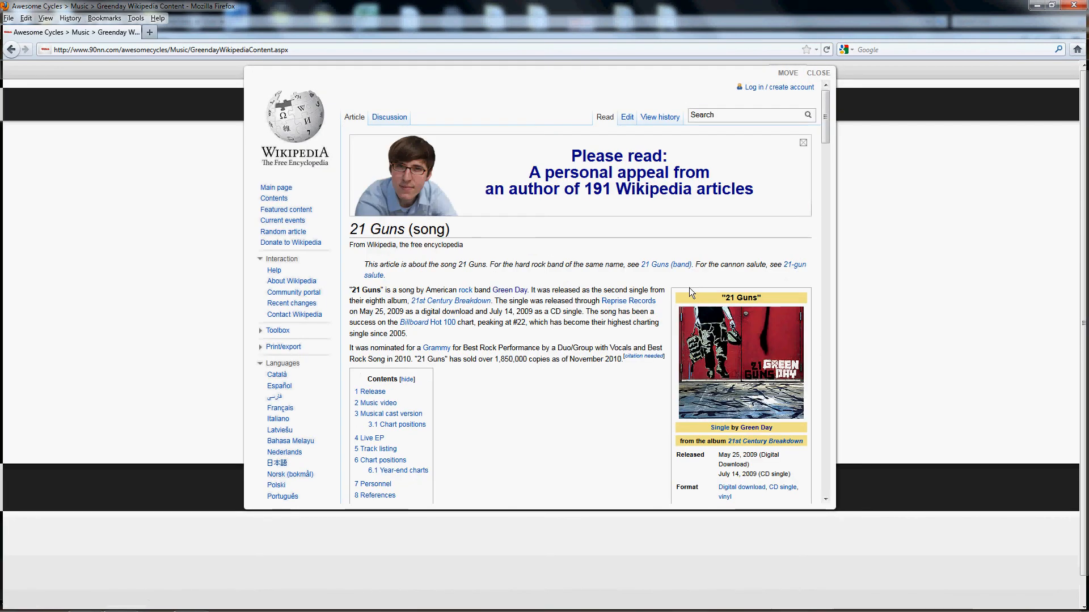
right_click(719, 359)
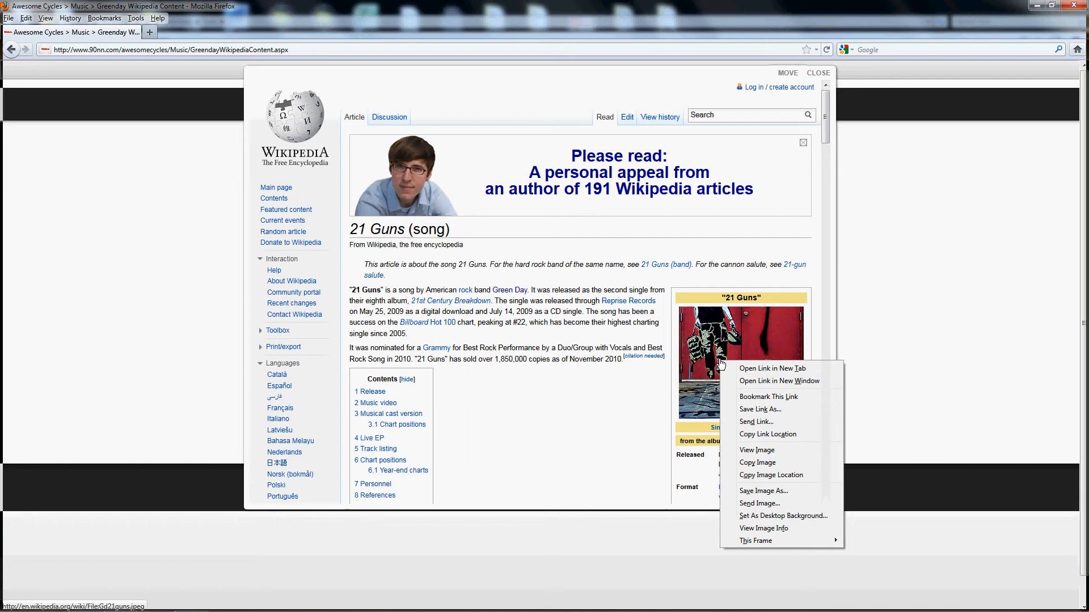
left_click(760, 476)
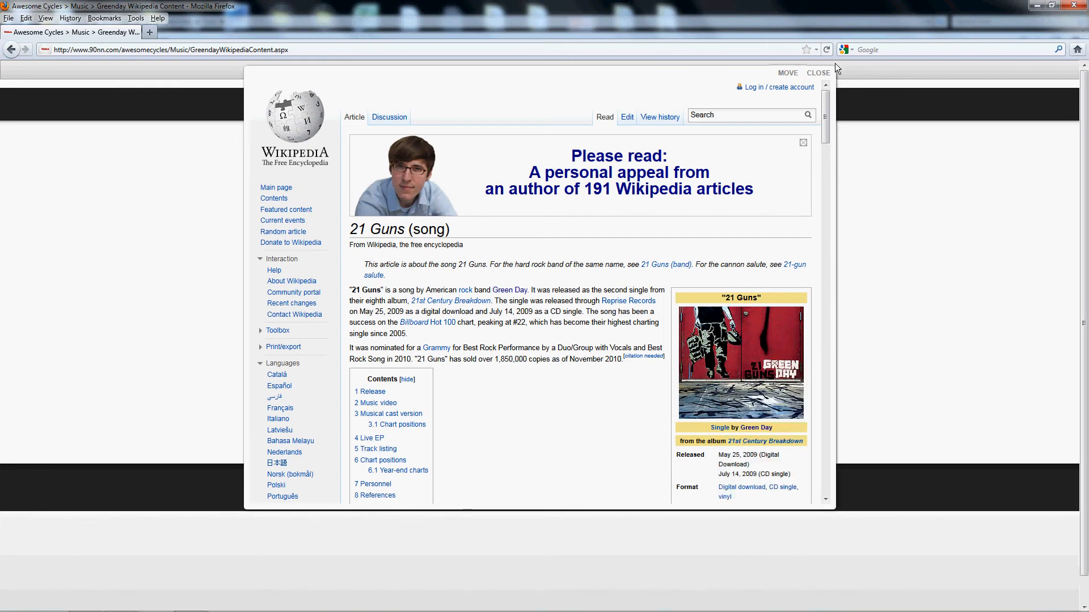
left_click(819, 74)
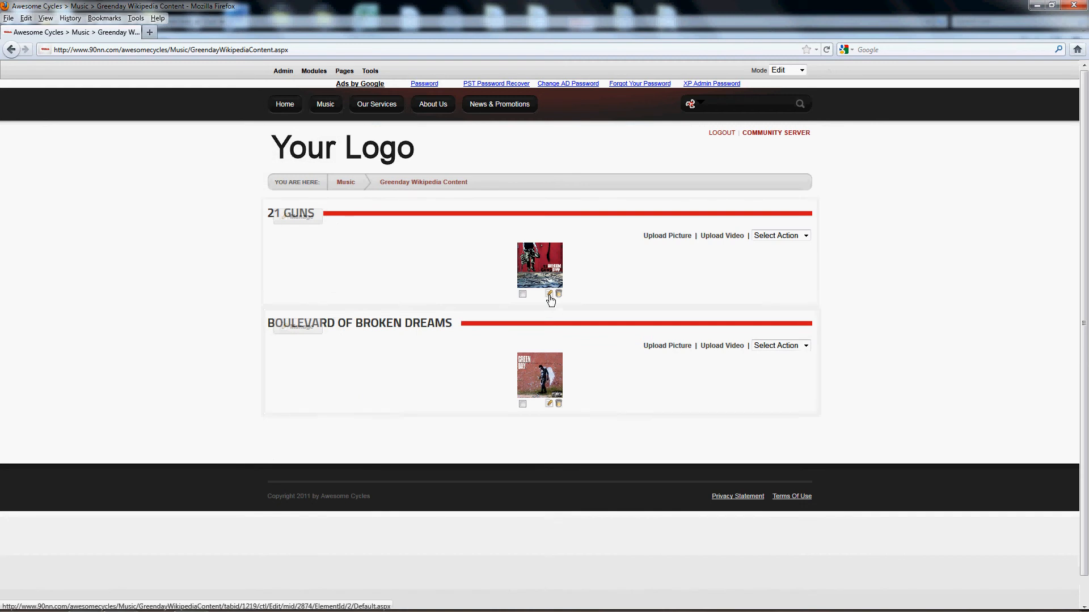
- Try to give the 21 Guns element an Internet URL thumbnail using the copied Gd21guns.jpeg image address, and cancel the update
left_click(550, 295)
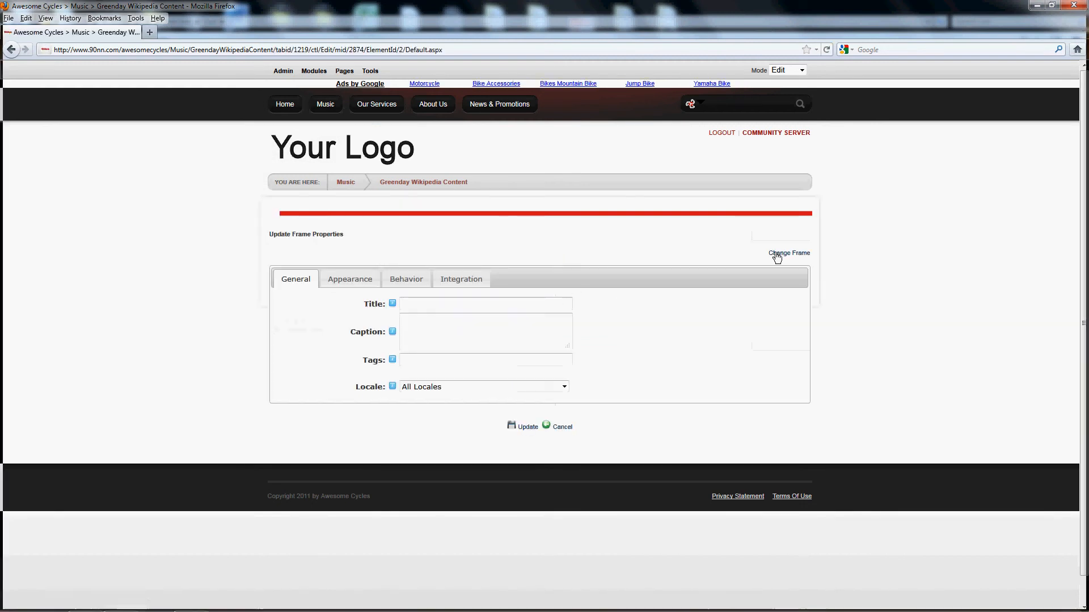
left_click(779, 253)
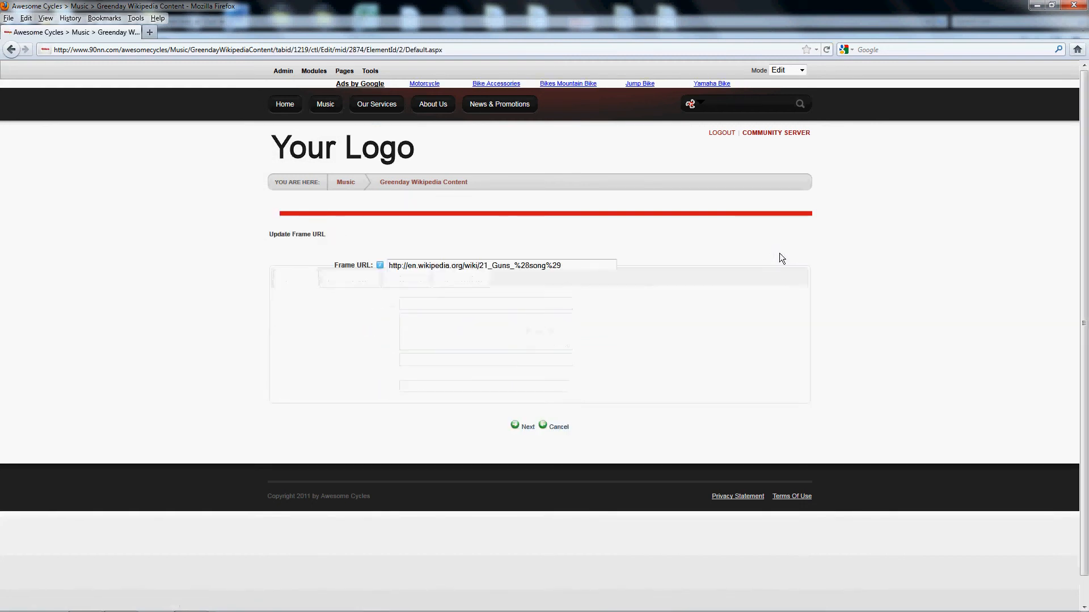
left_click(530, 429)
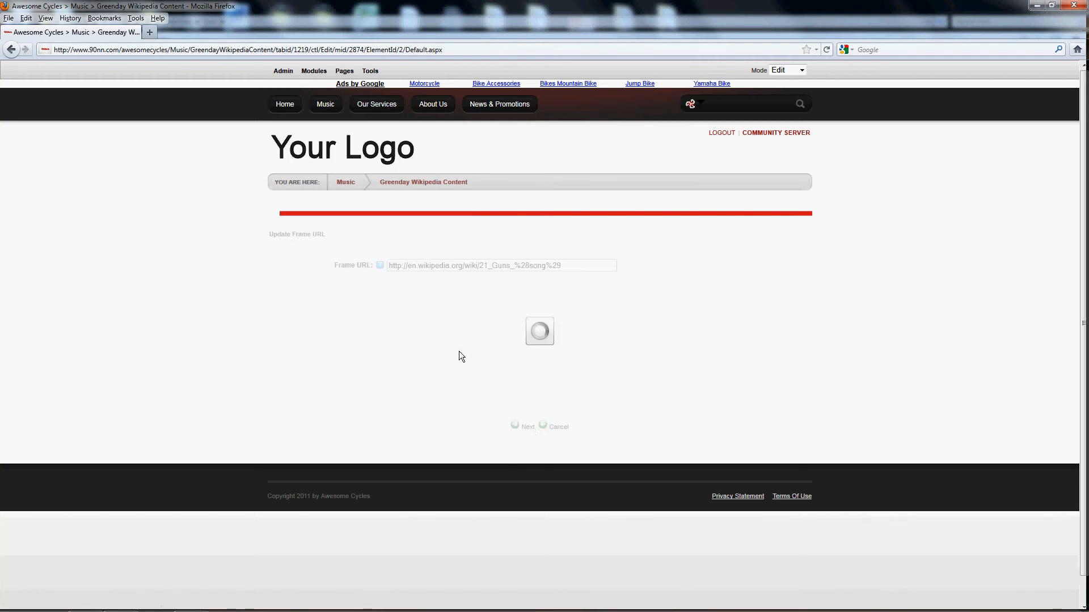
left_click(396, 301)
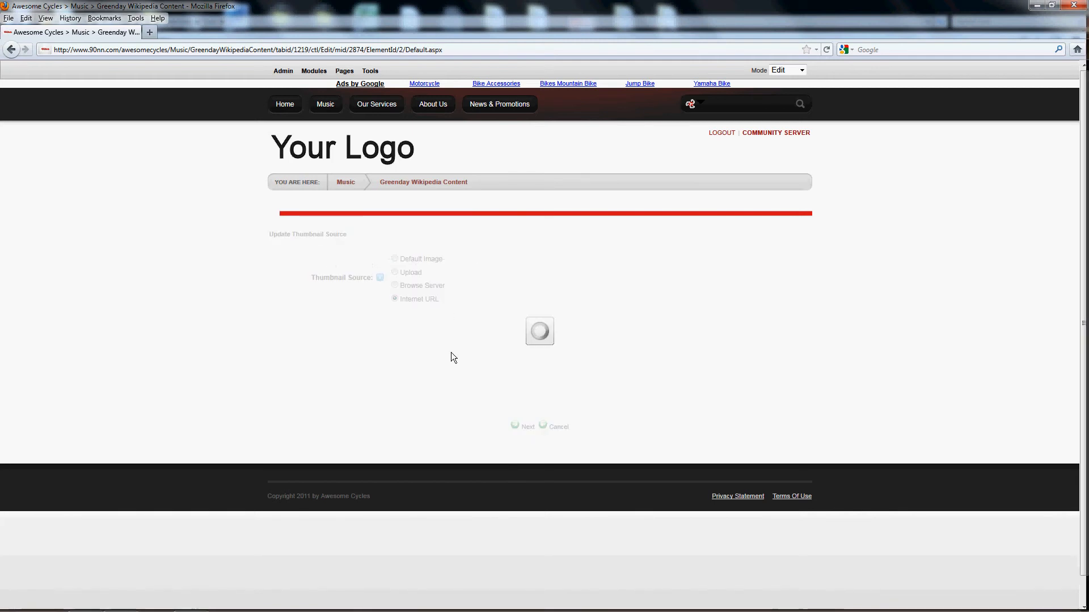
left_click_drag(440, 318, 362, 315)
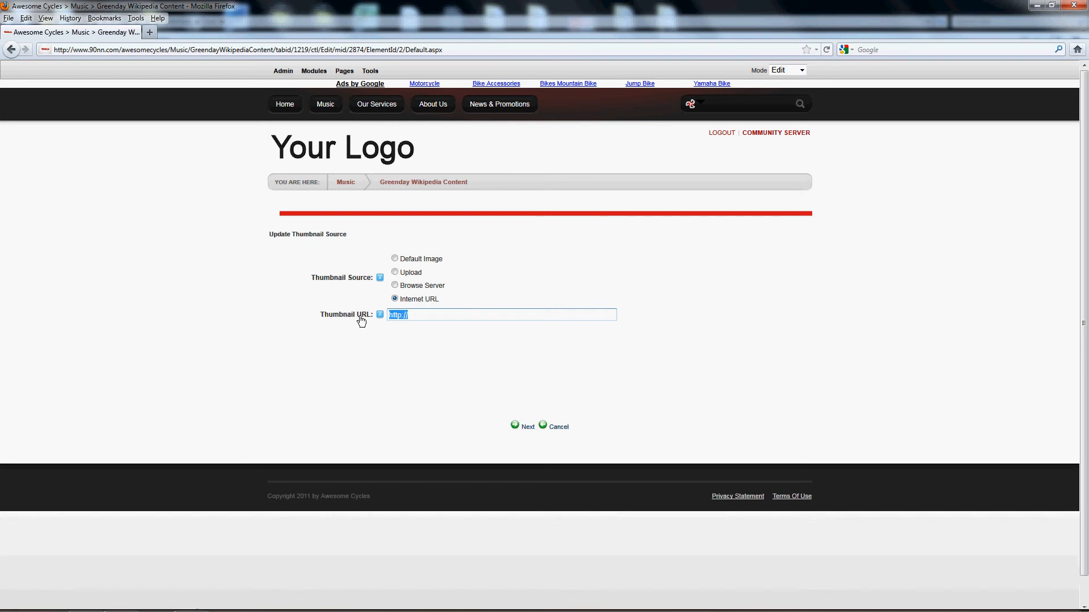
key("ctrl+v")
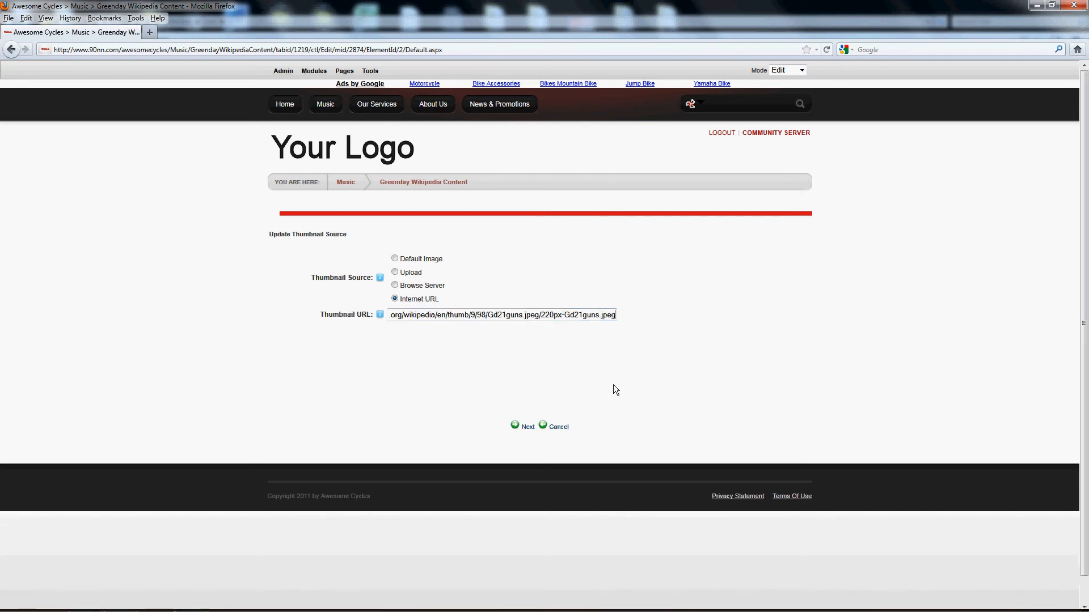
left_click(557, 427)
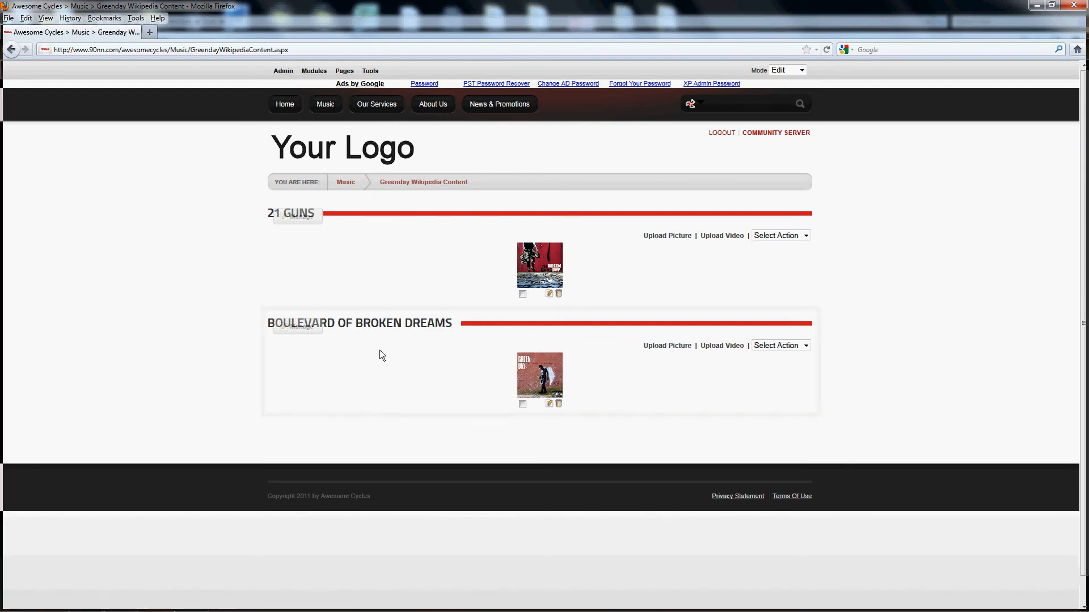
- View the Boulevard of Broken Dreams Wikipedia popup, close it and go back to the Music page
left_click(540, 381)
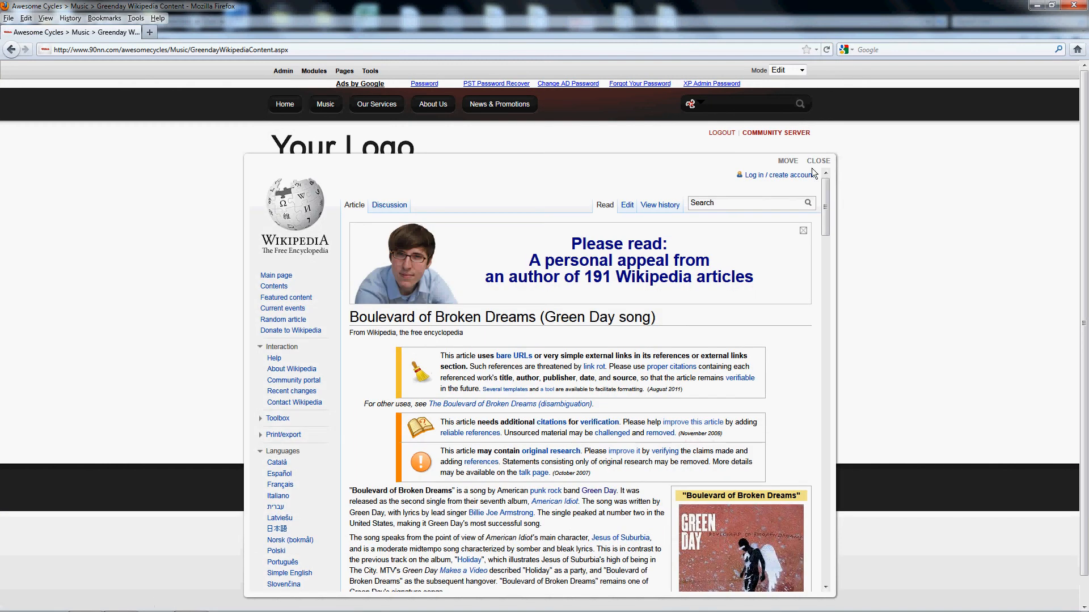
left_click(817, 161)
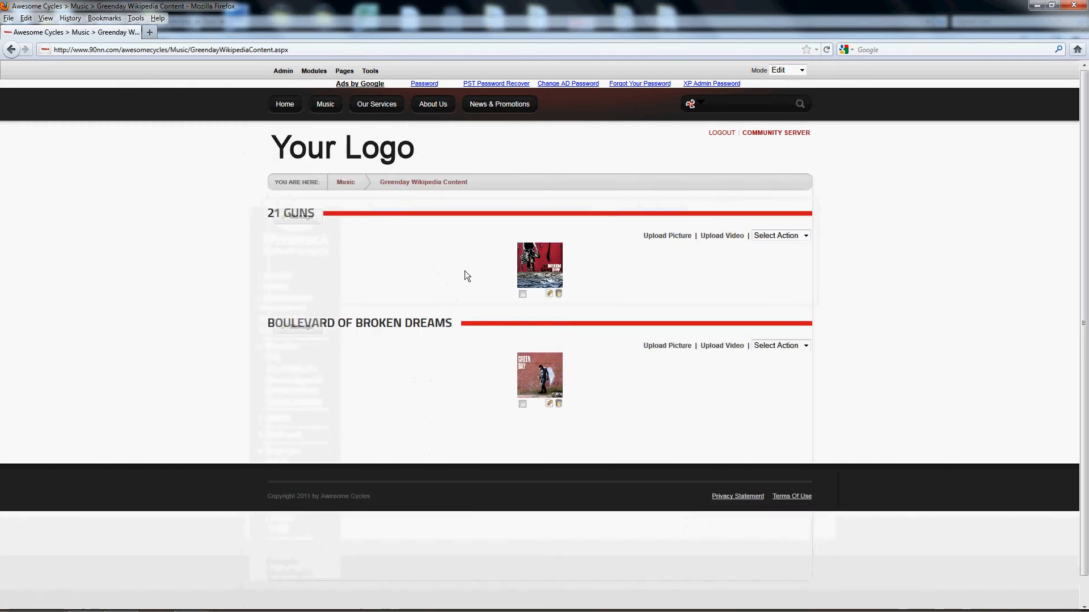
left_click(325, 106)
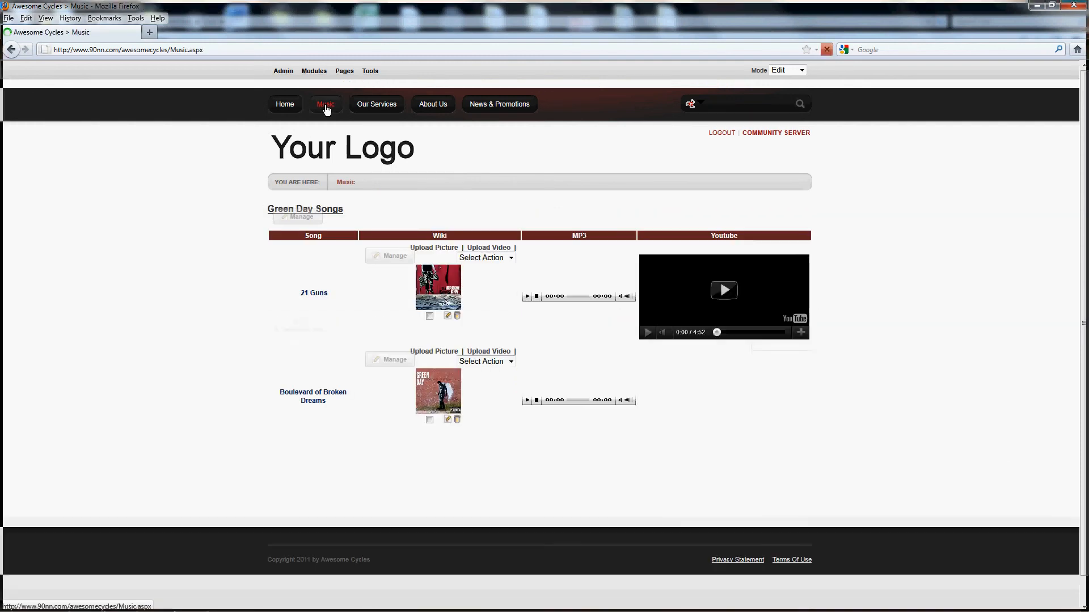
- Open content management for the Green Day Songs module and show its list of embedded modules
mouse_move(291, 221)
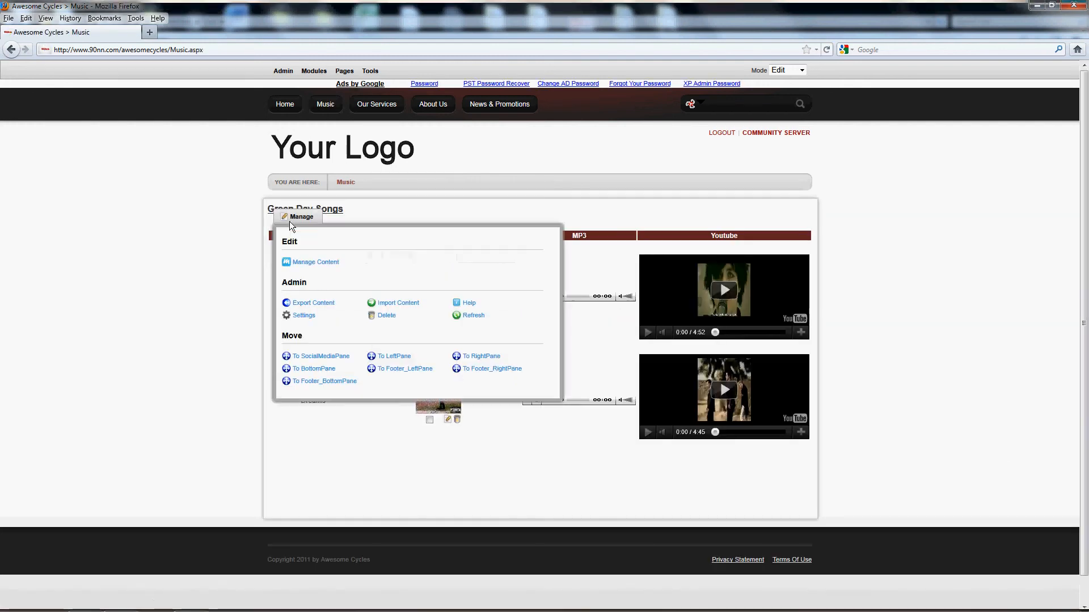
left_click(306, 265)
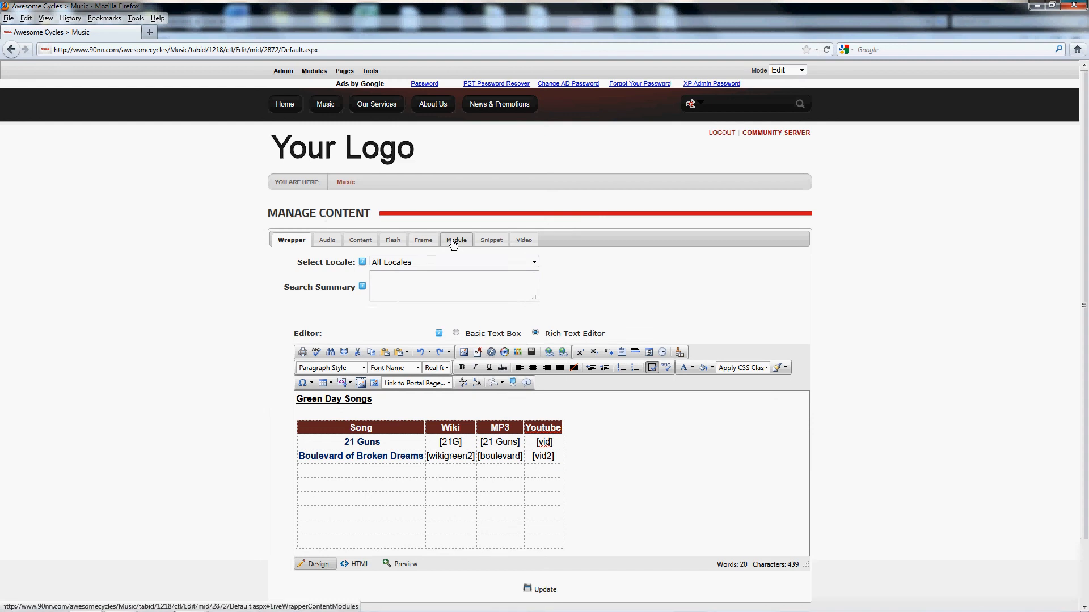
left_click(453, 239)
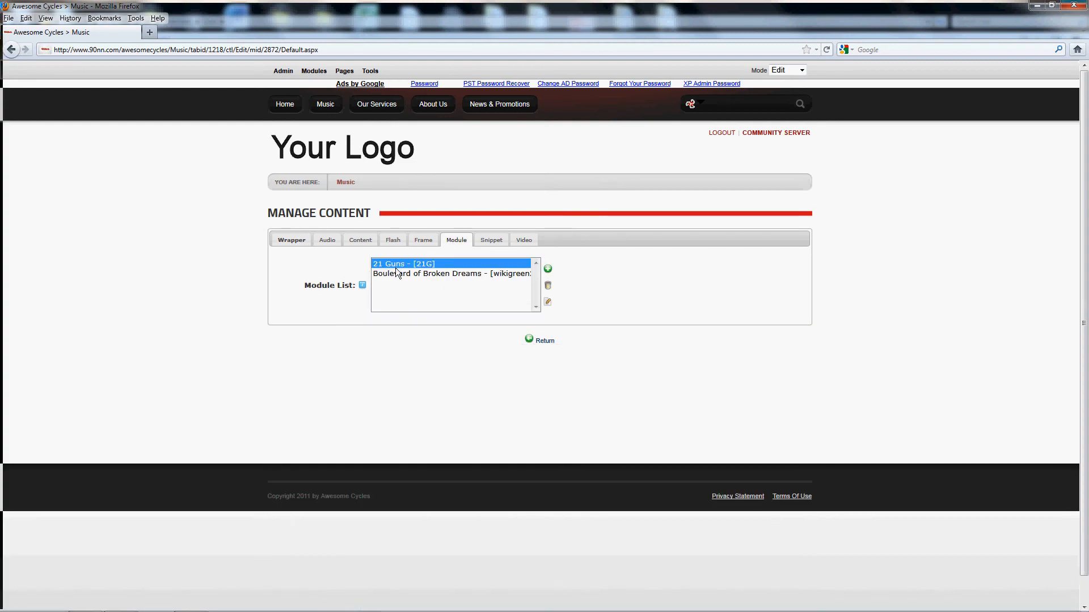
- Try to choose a module from the Greenday Wikipedia Content page for a new module entry, and cancel it
left_click(549, 269)
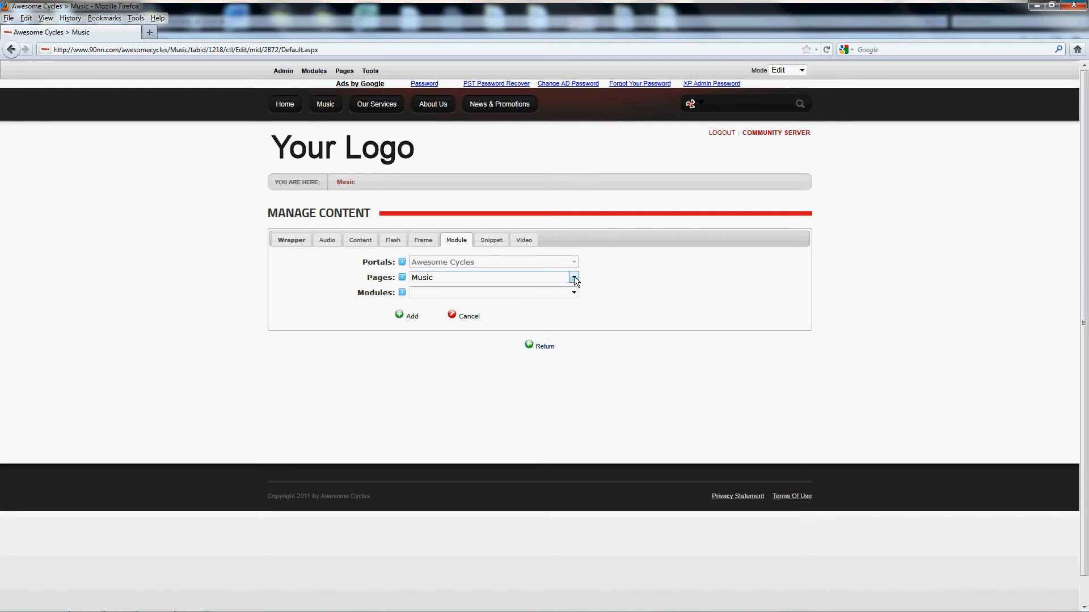
left_click(574, 278)
scroll(524, 336, "down", 2)
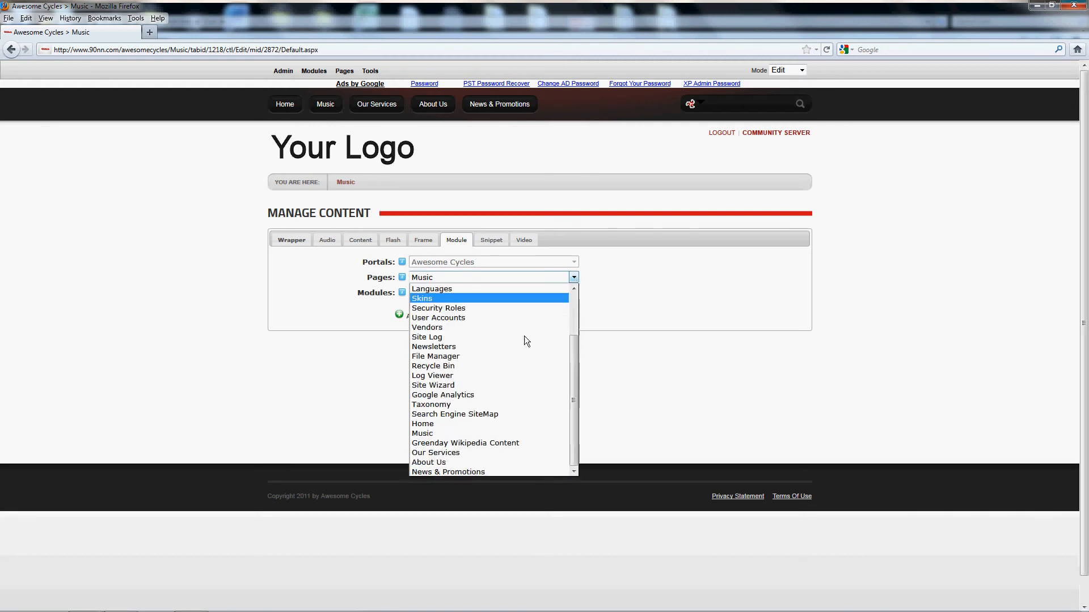
left_click(467, 444)
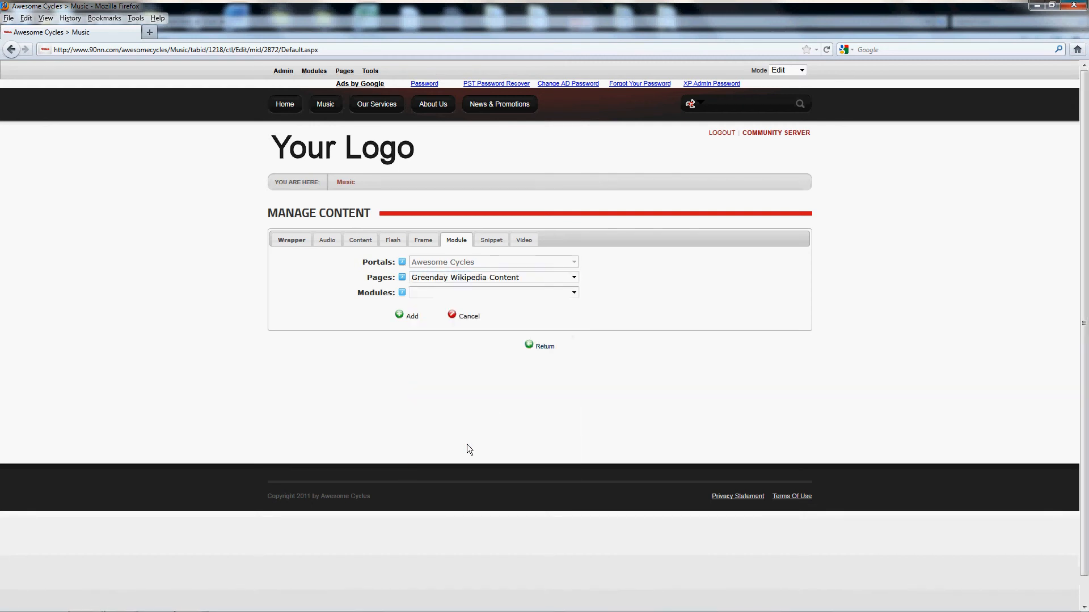
left_click(574, 293)
left_click(574, 293)
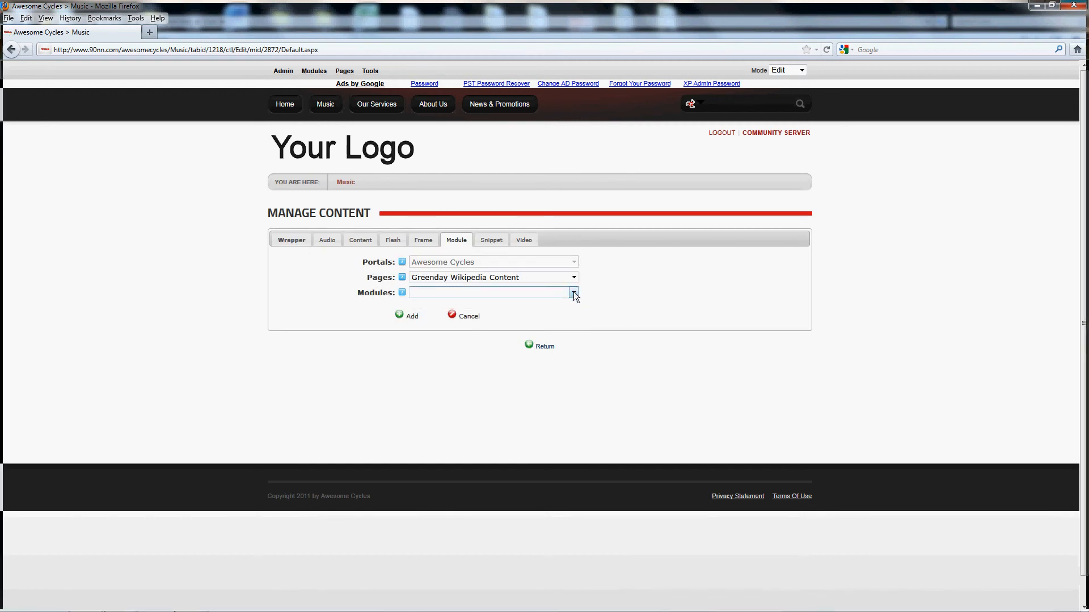
left_click(574, 292)
left_click(574, 291)
left_click(573, 292)
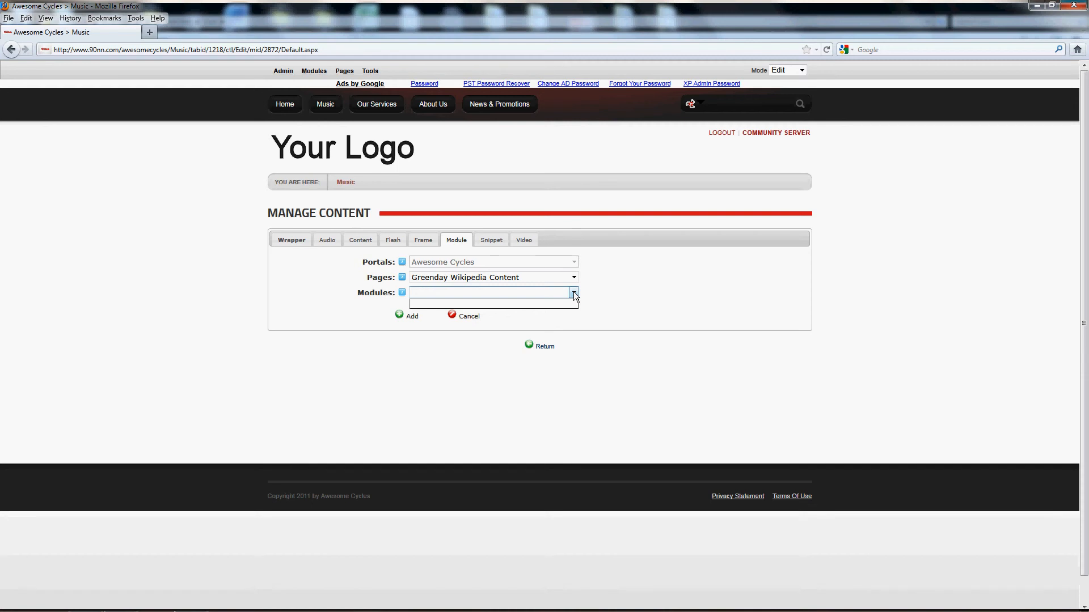
left_click(573, 292)
left_click(466, 316)
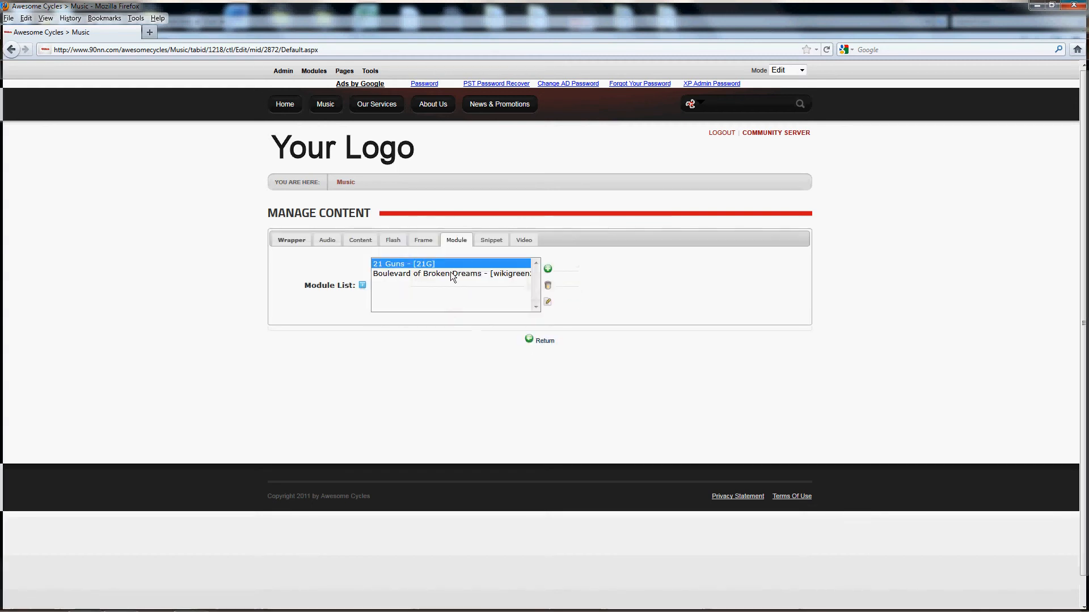
- Delete the 21 Guns entry from the module list
left_click(548, 287)
left_click(545, 282)
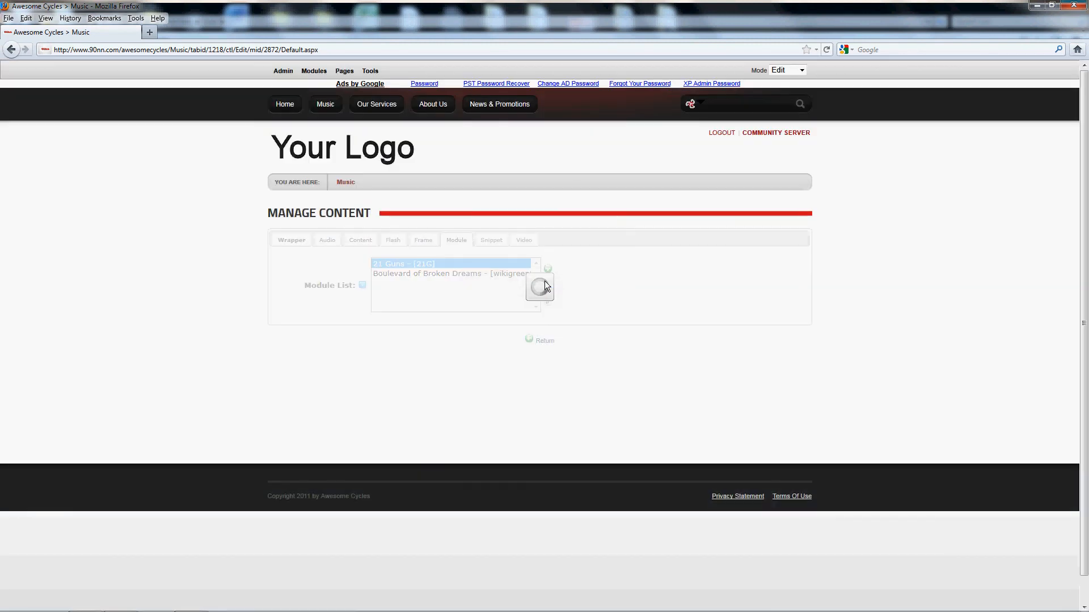
- Add the 21 Guns - Live Content module from the Greenday Wikipedia Content page with the tag name [21G]
left_click(548, 269)
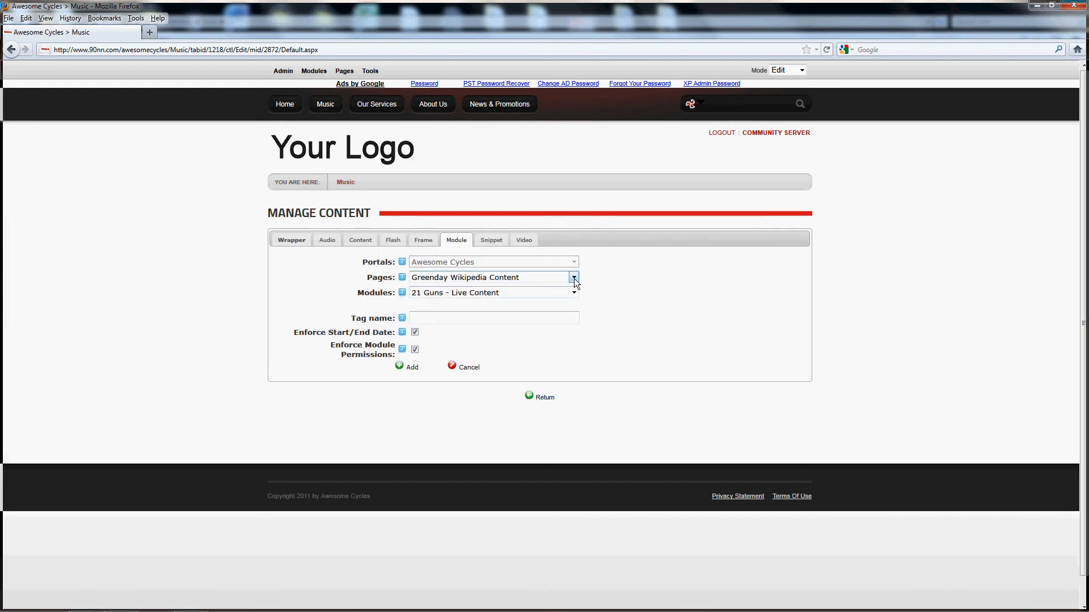
left_click(573, 277)
left_click(574, 277)
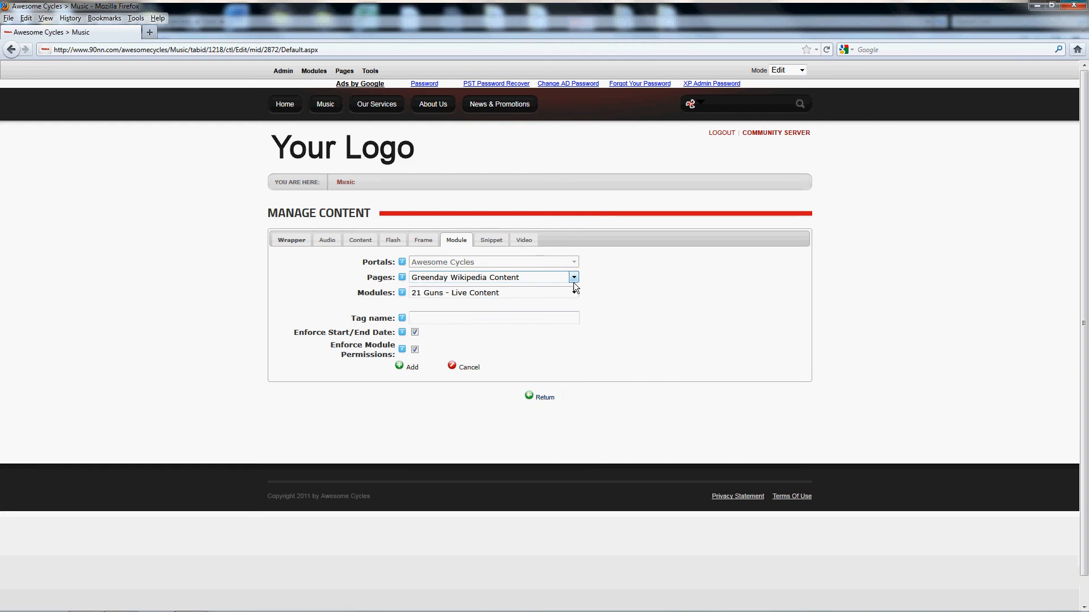
left_click(573, 292)
left_click(573, 292)
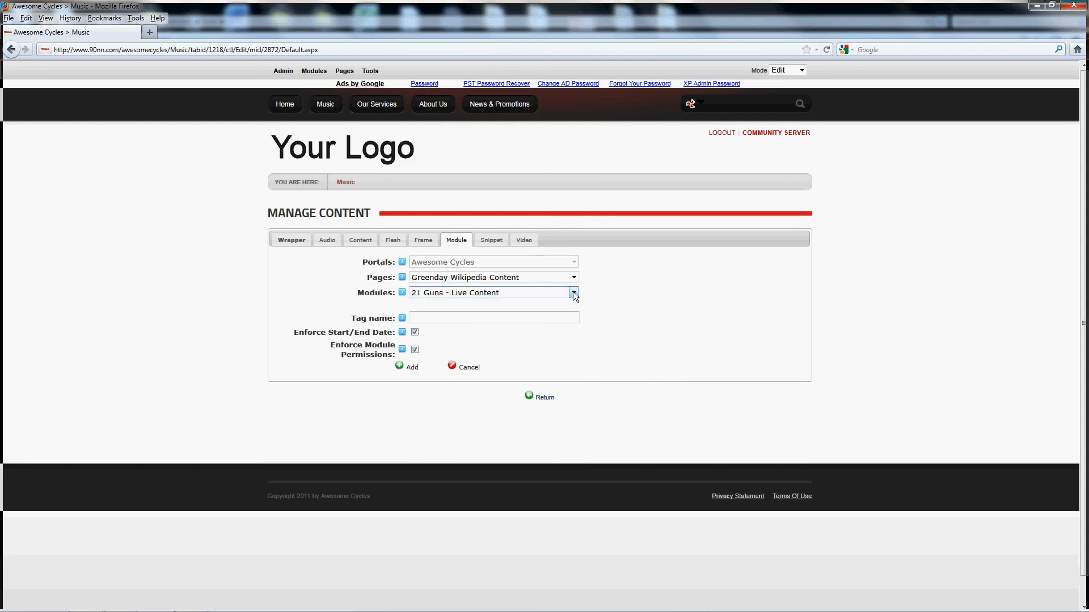
left_click(430, 318)
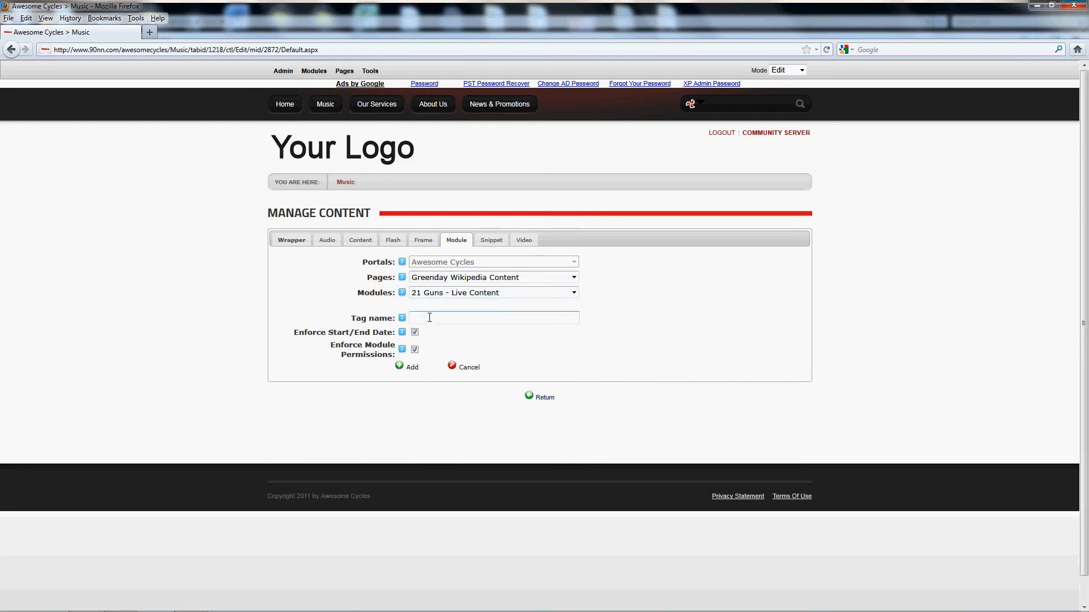
type("[2")
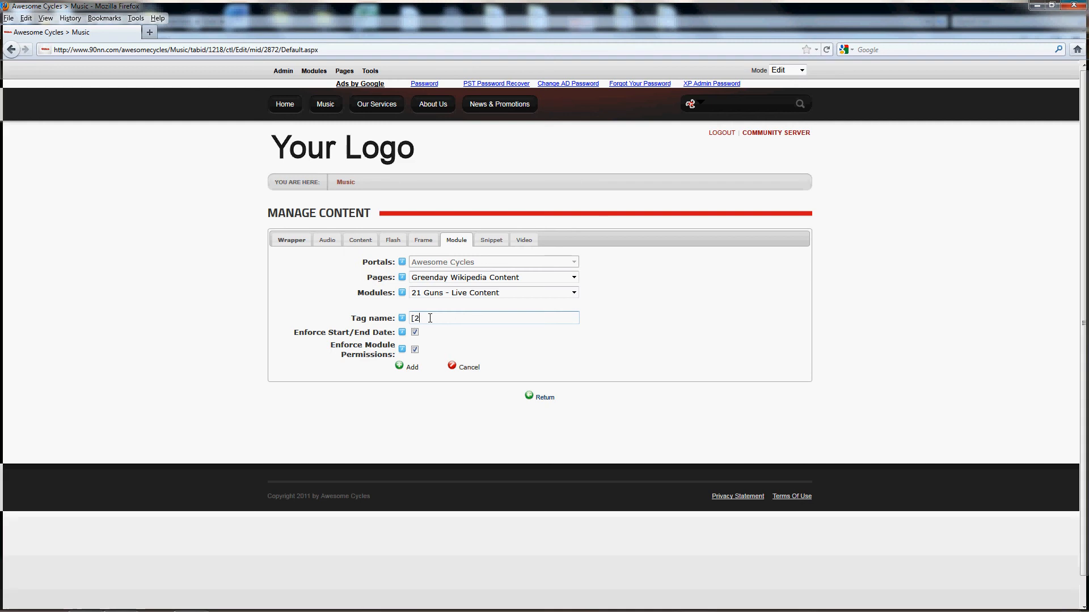
type("1G]")
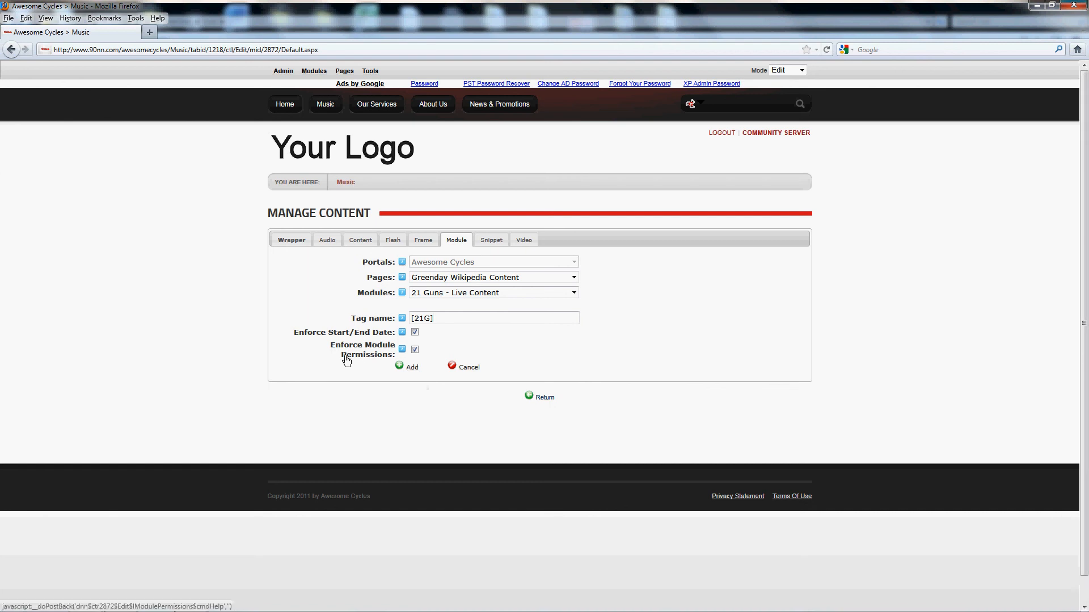
left_click(413, 368)
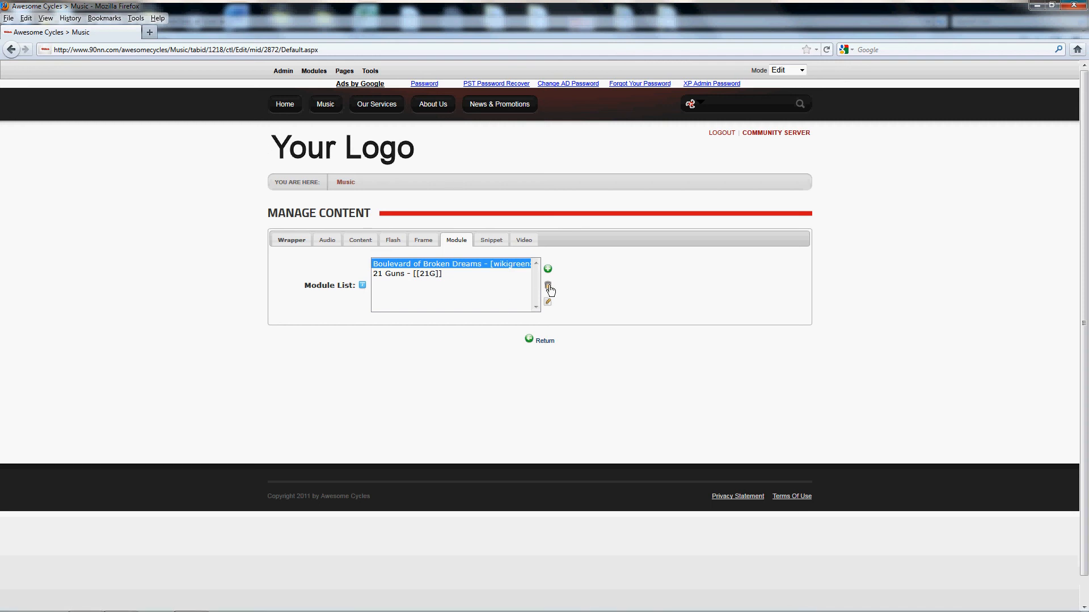
- Try to change the 21 Guns entry's tag name to 21G, and return to the Music page
left_click(432, 275)
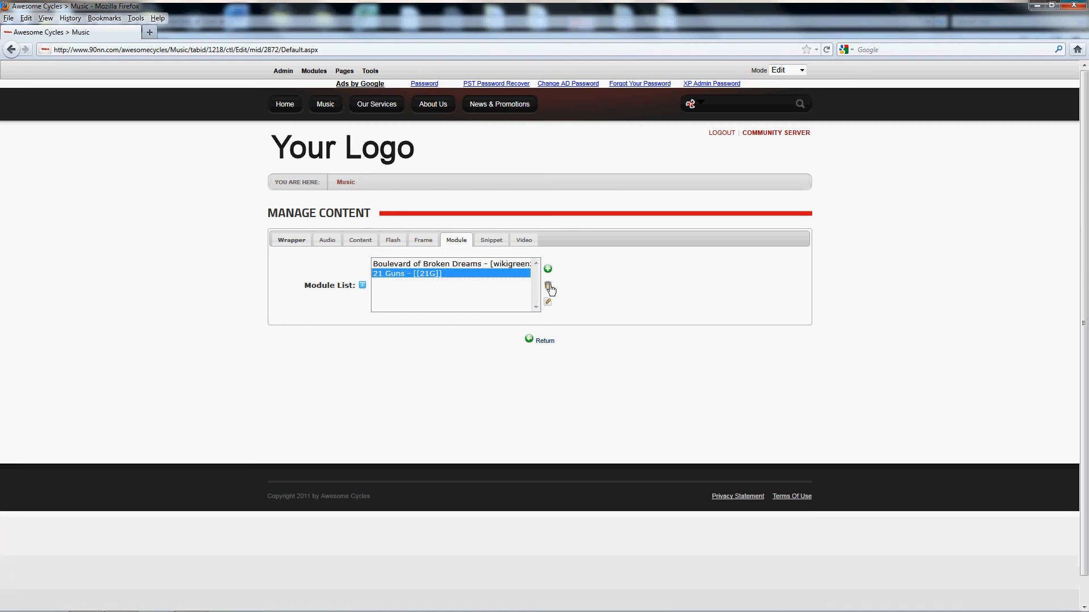
left_click(546, 305)
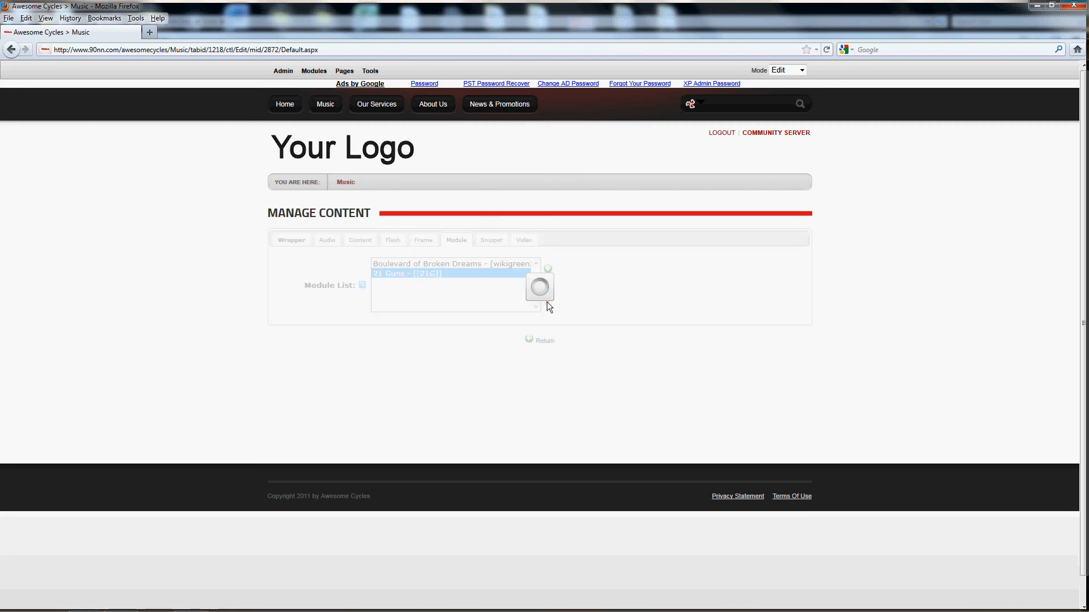
left_click(445, 263)
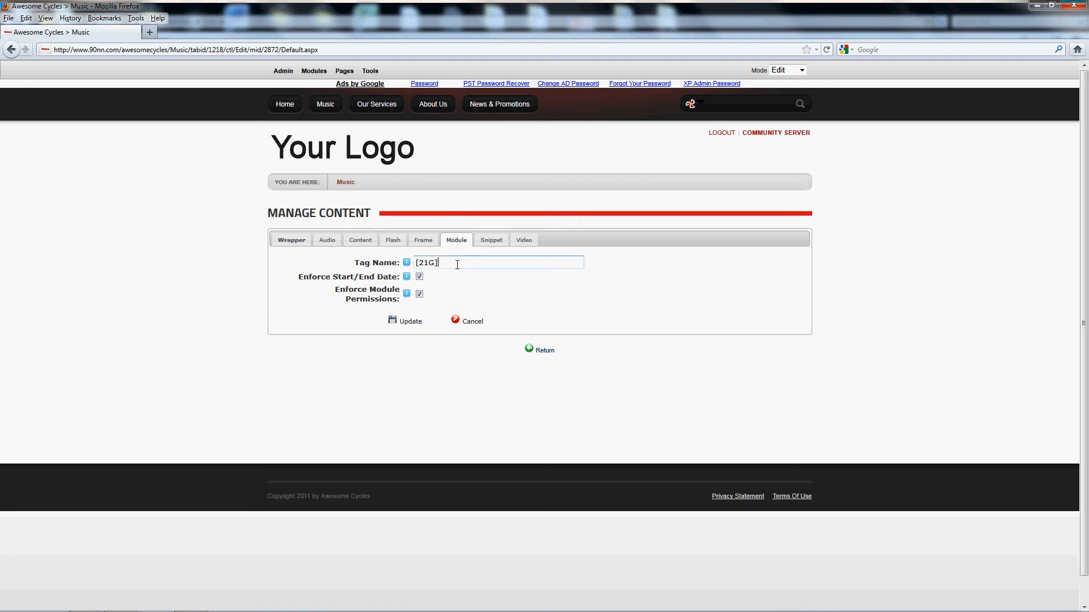
key("Home")
key("Delete")
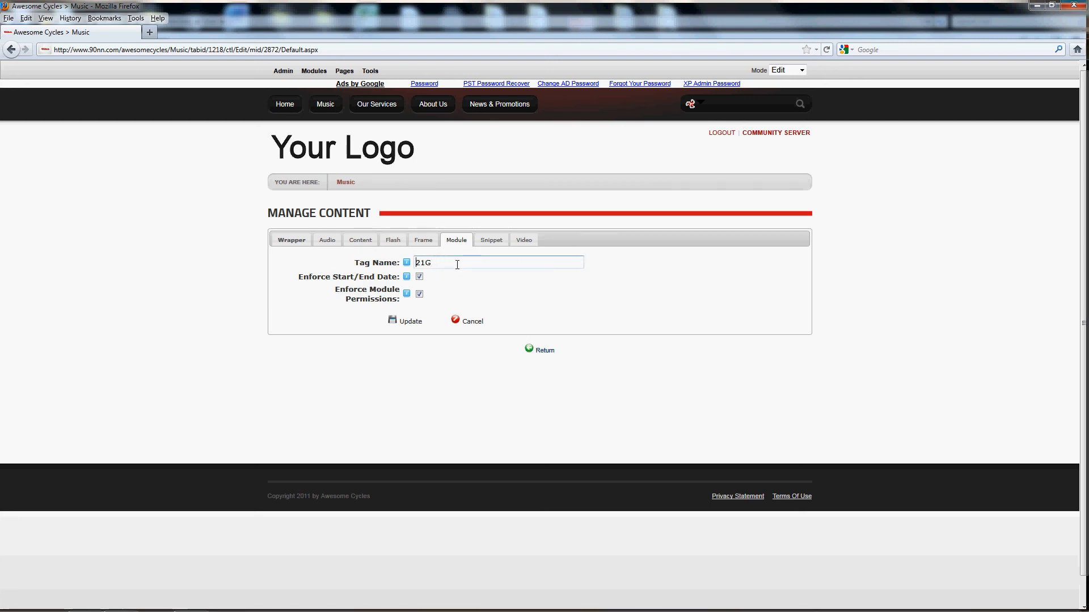
left_click(414, 322)
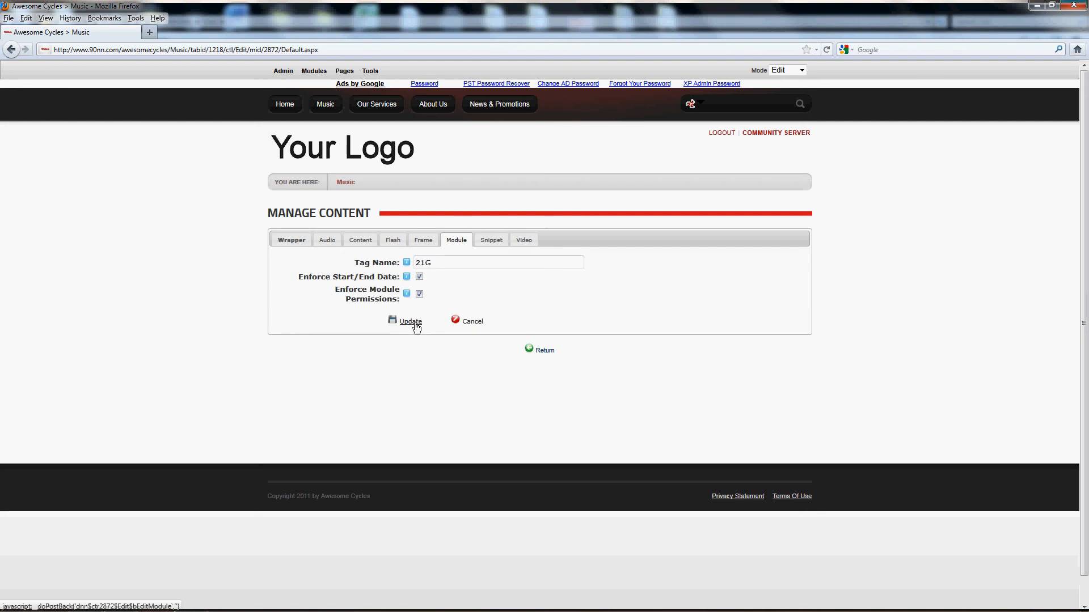
left_click(545, 351)
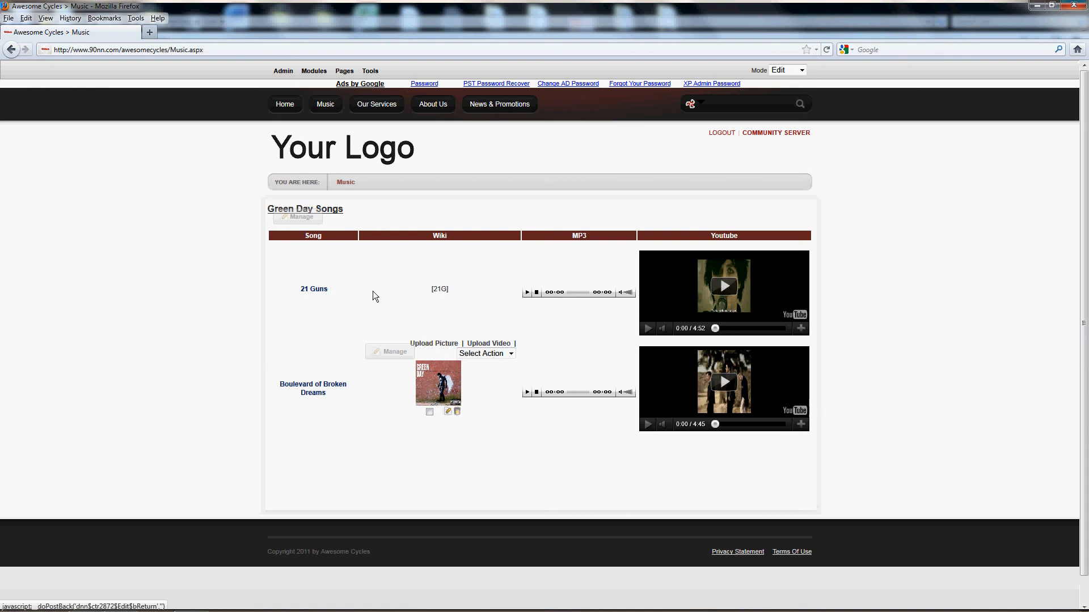
- Reopen the Green Day Songs module list and try again to set the 21 Guns tag name to 21G, cancelling the edit
mouse_move(292, 222)
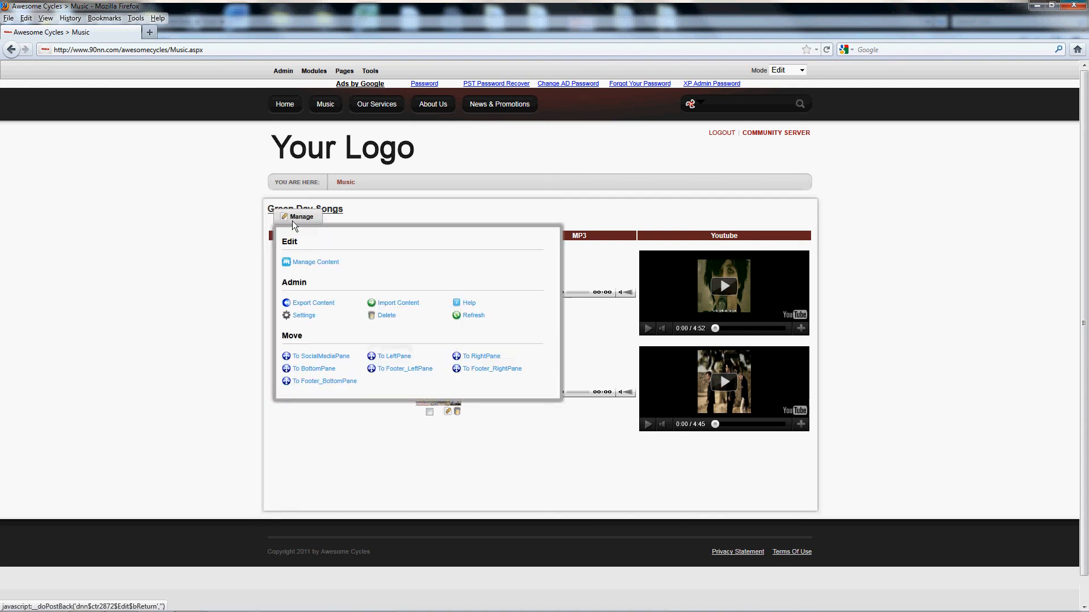
left_click(305, 264)
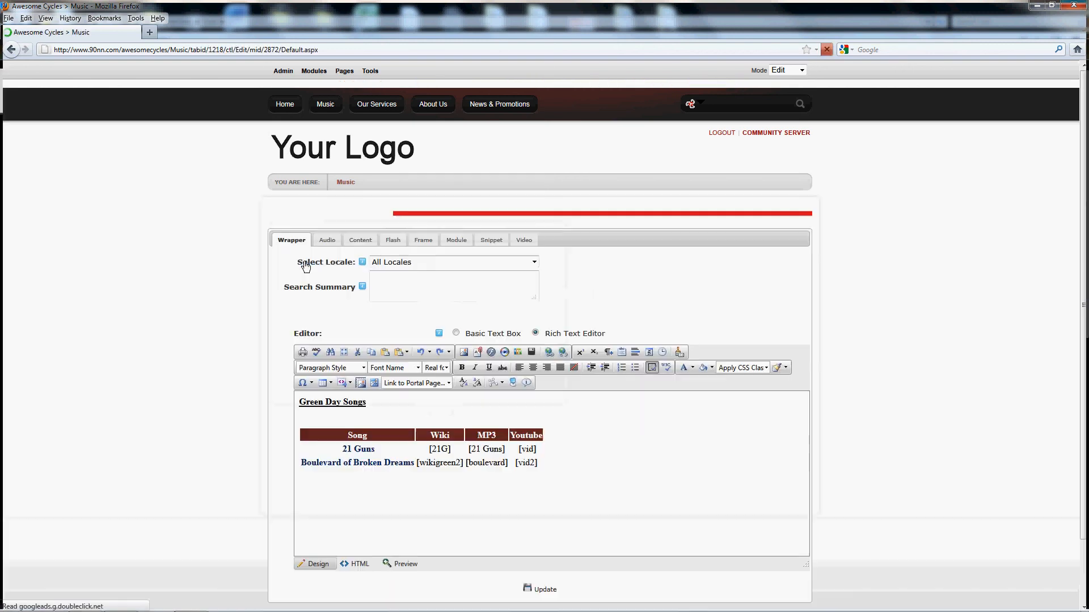
left_click(457, 240)
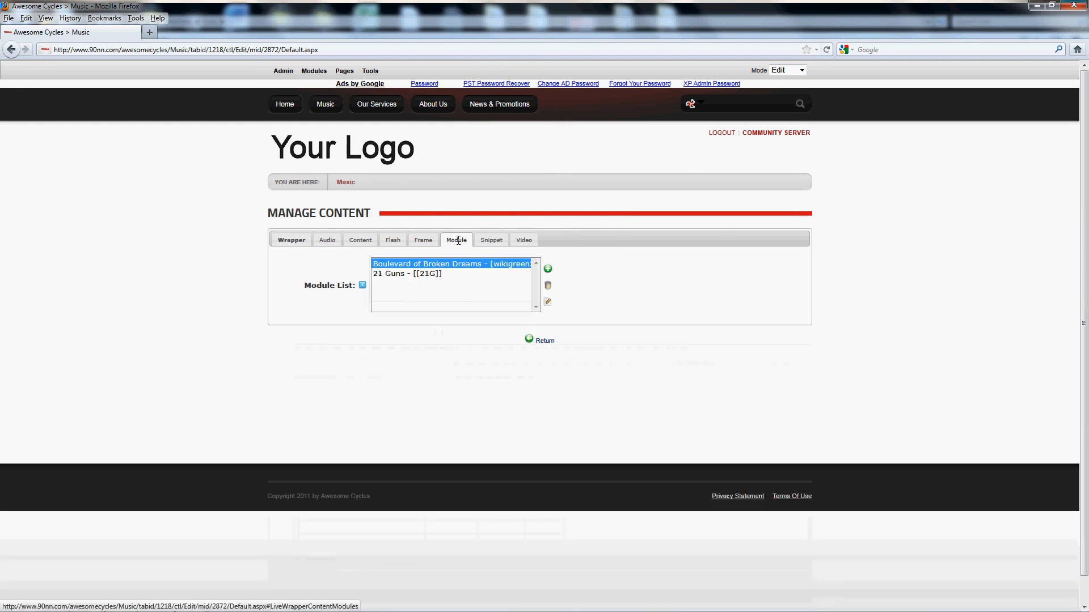
left_click(413, 274)
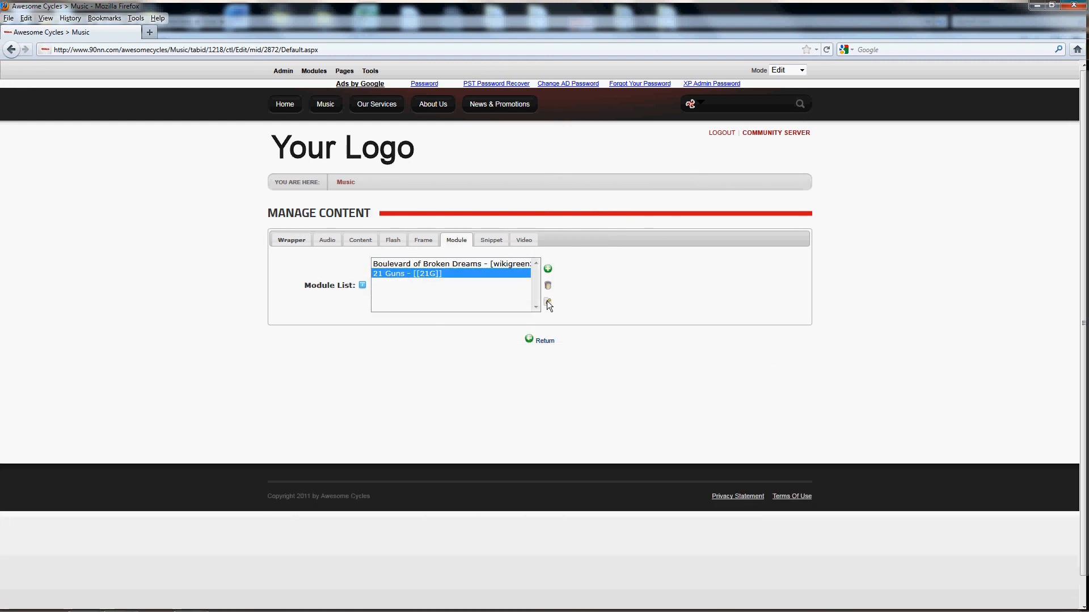
left_click(547, 301)
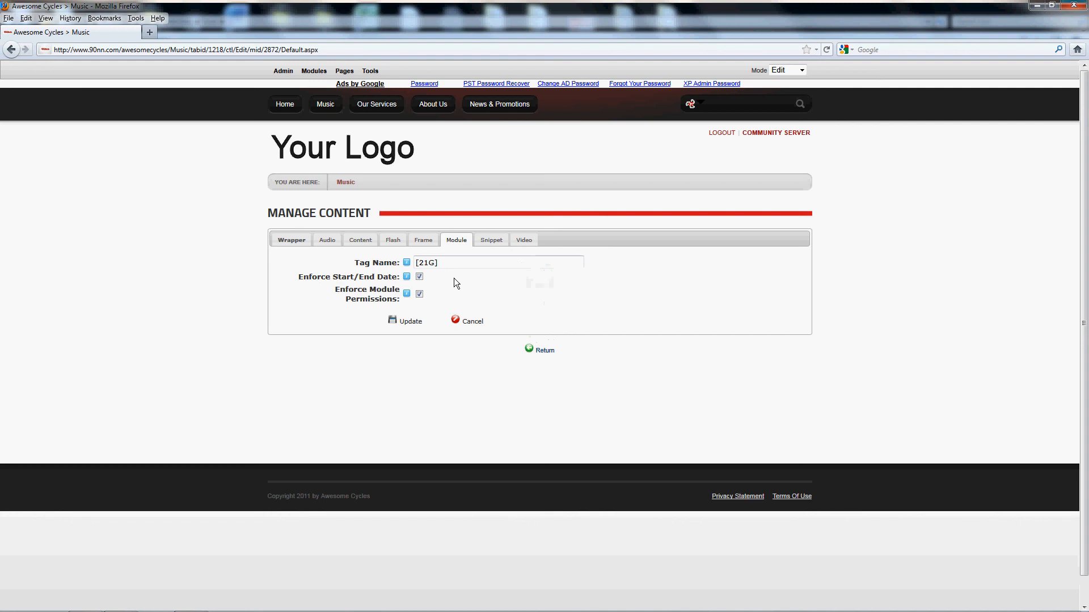
left_click(464, 265)
key("BackSpace")
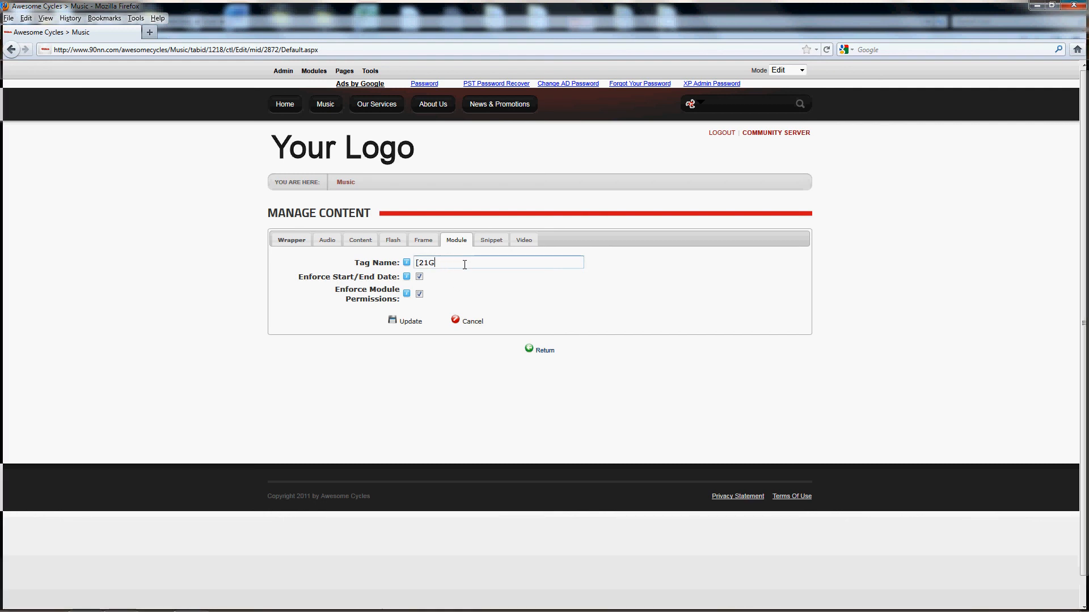
key("Home")
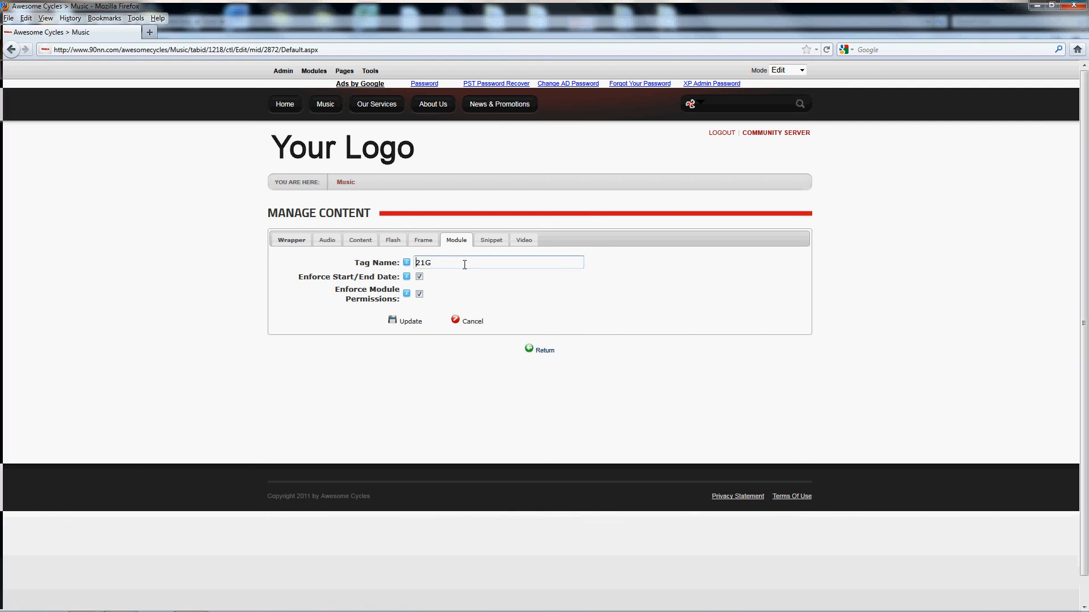
left_click(406, 321)
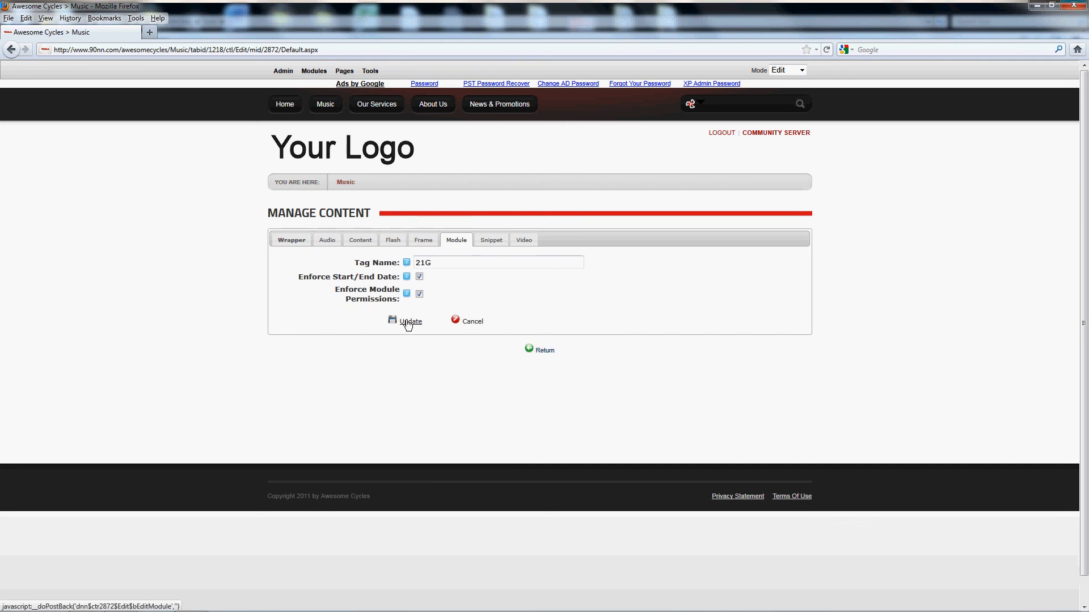
left_click(406, 320)
left_click(473, 322)
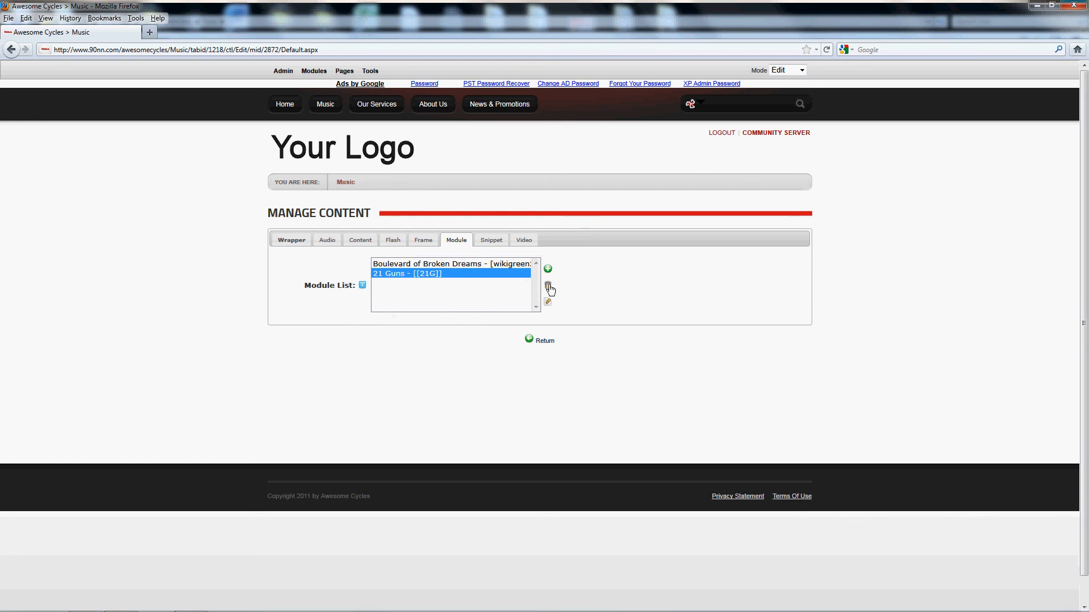
- Delete the 21 Guns entry and add 21 Guns - Live Content from the Greenday Wikipedia Content page again with the tag name 21G
left_click(548, 286)
left_click(544, 284)
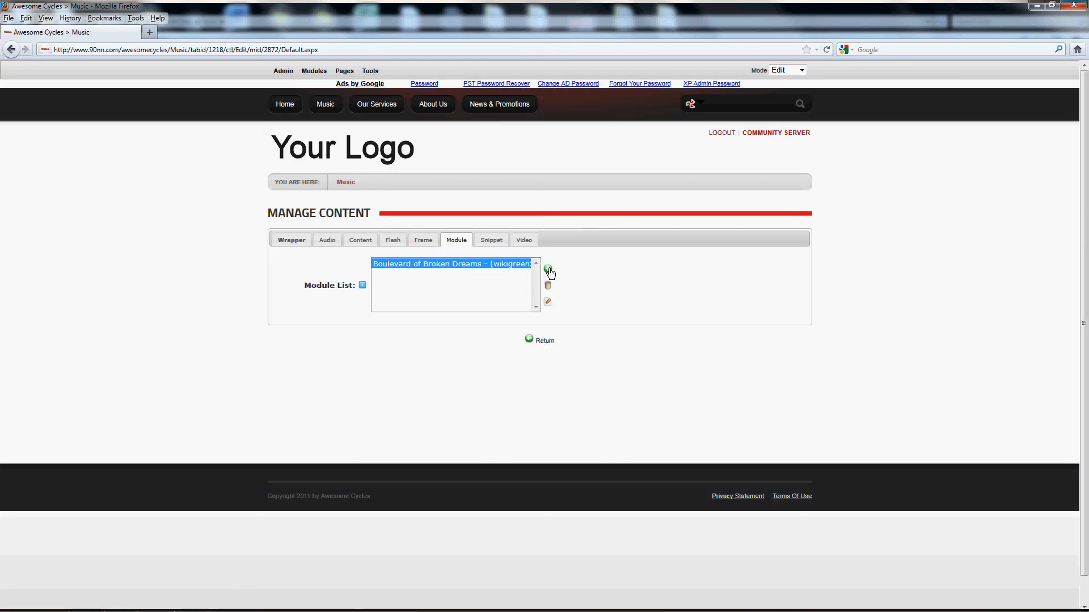
left_click(548, 269)
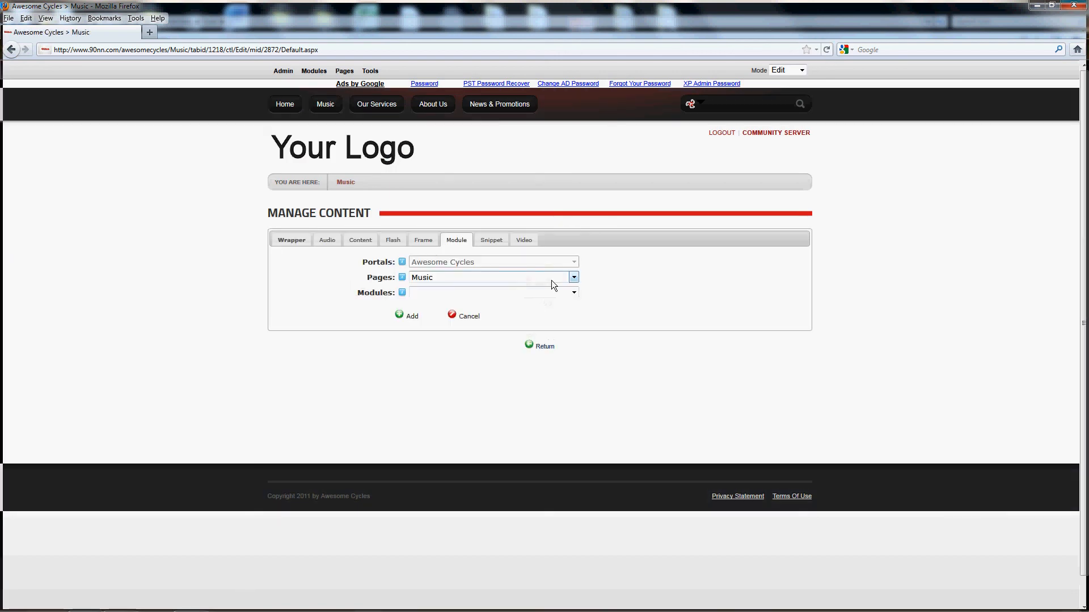
left_click(573, 277)
scroll(479, 427, "down", 2)
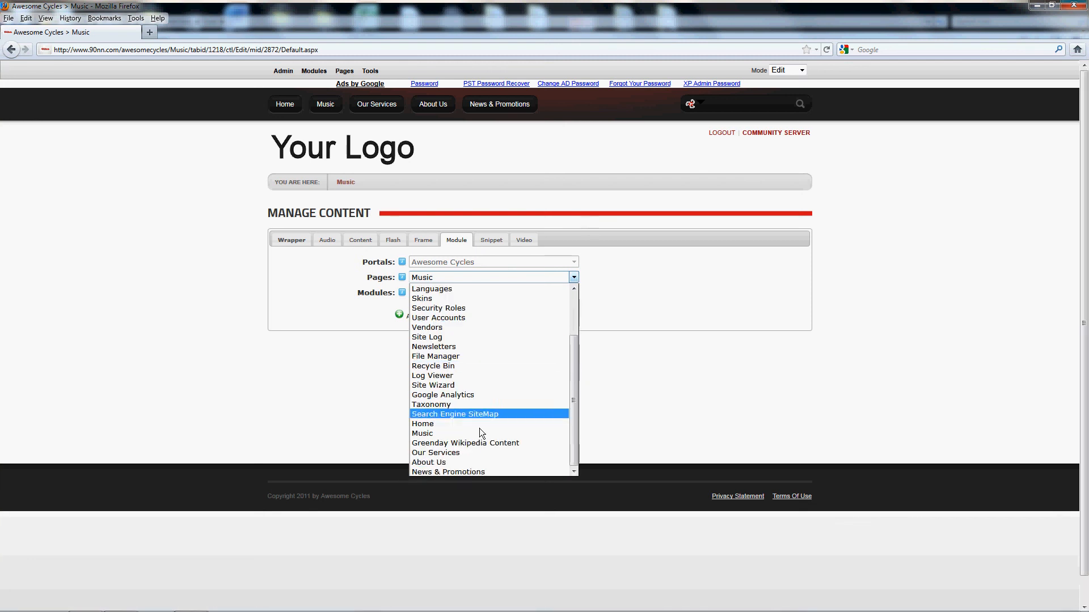
left_click(479, 443)
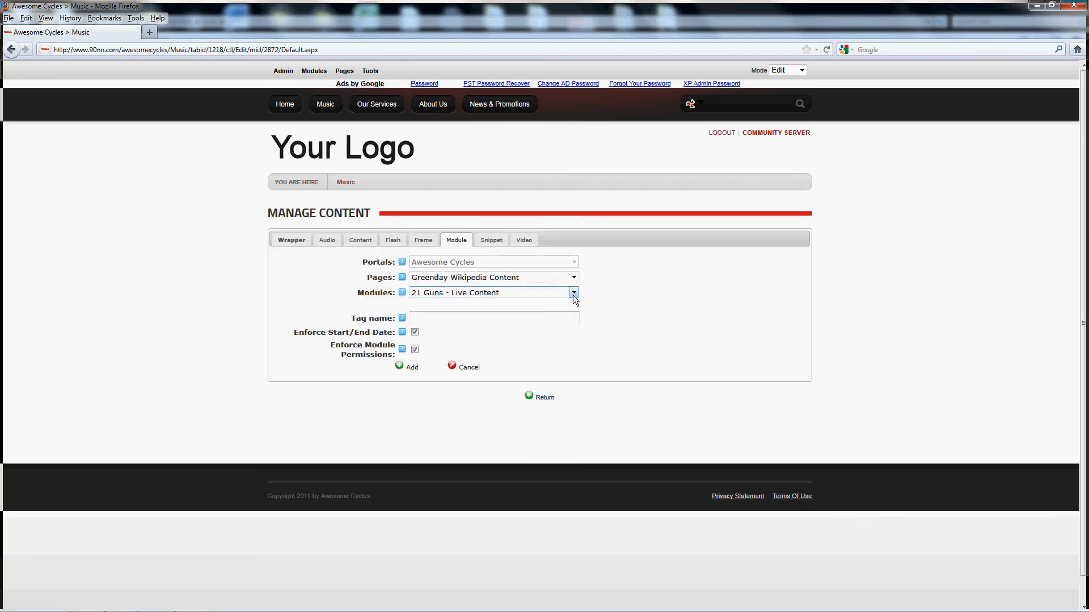
left_click(448, 319)
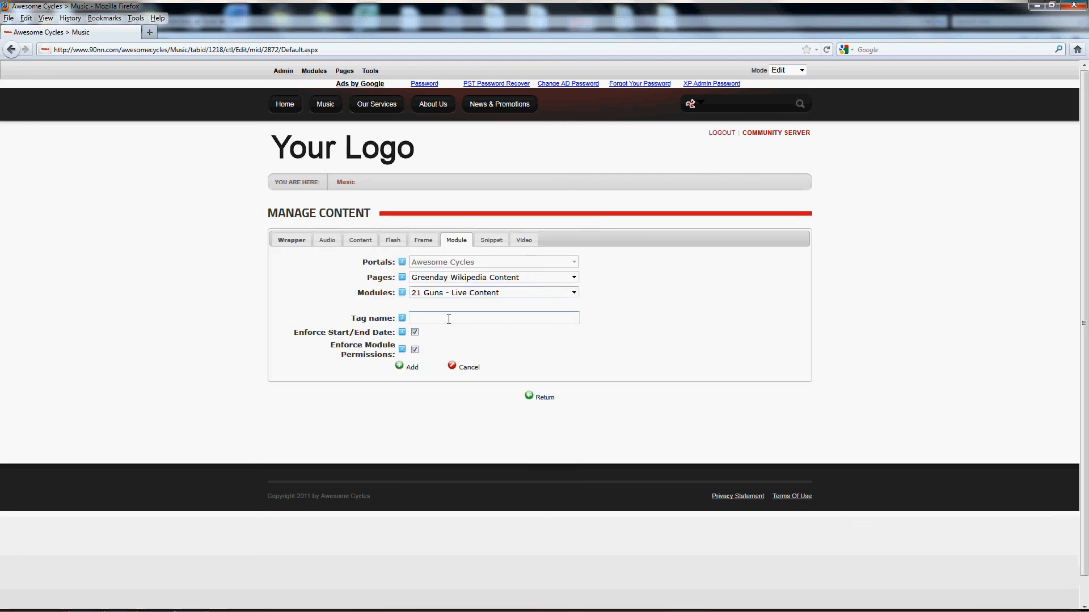
type("21G")
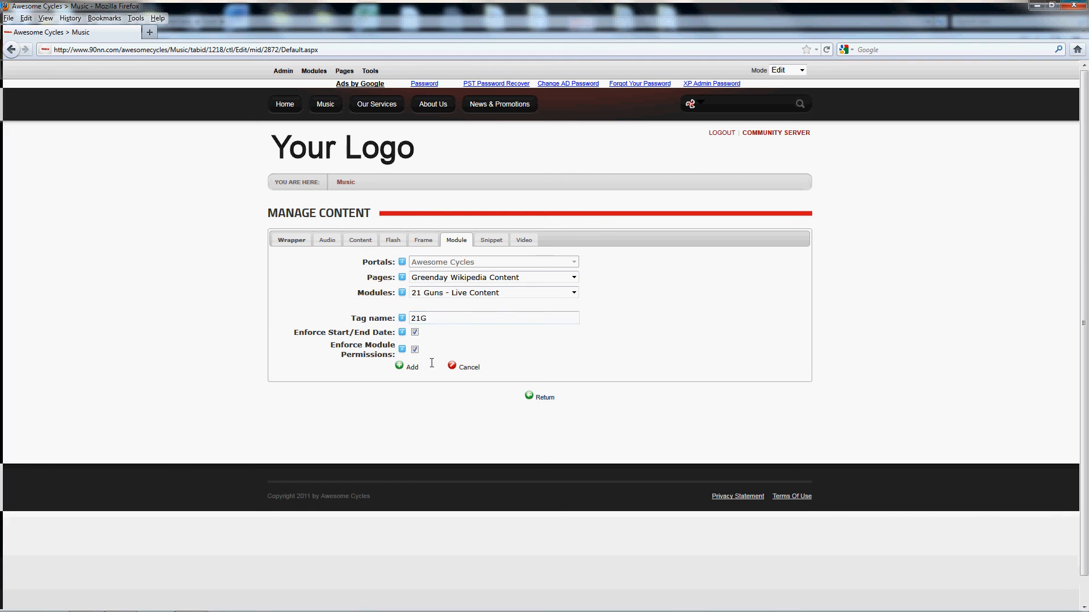
left_click(411, 368)
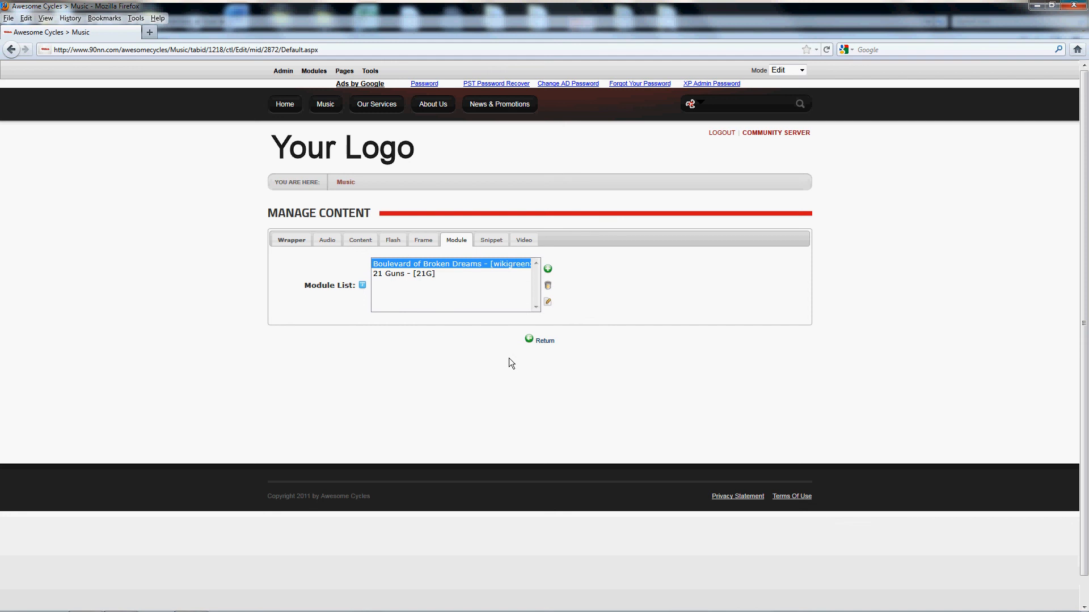
- Save the wrapper content holding the Green Day Songs table and return to the Music page
left_click(292, 240)
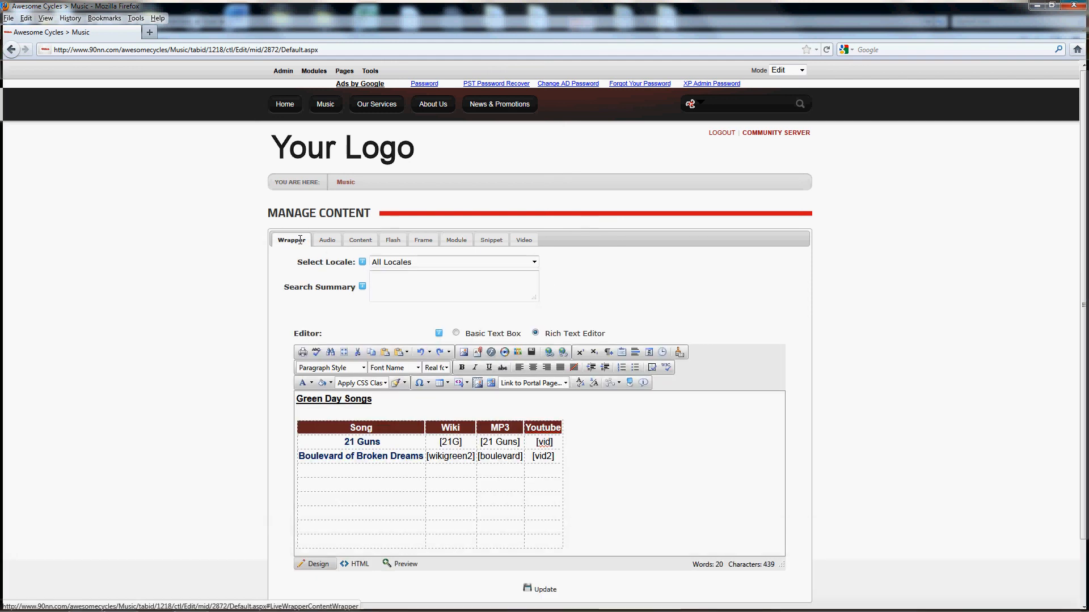
scroll(494, 504, "down", 2)
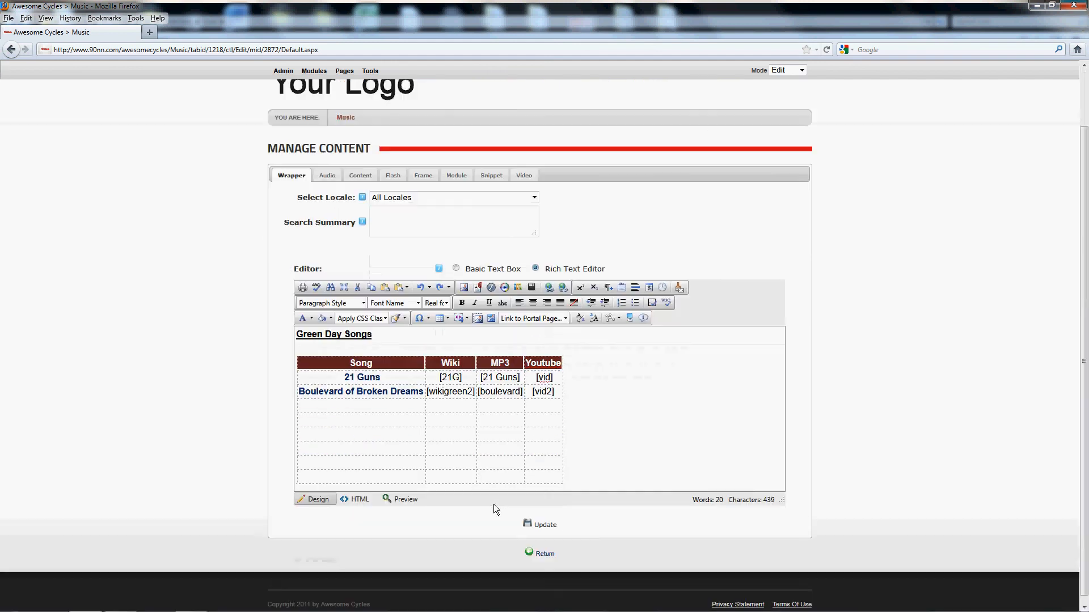
left_click(541, 518)
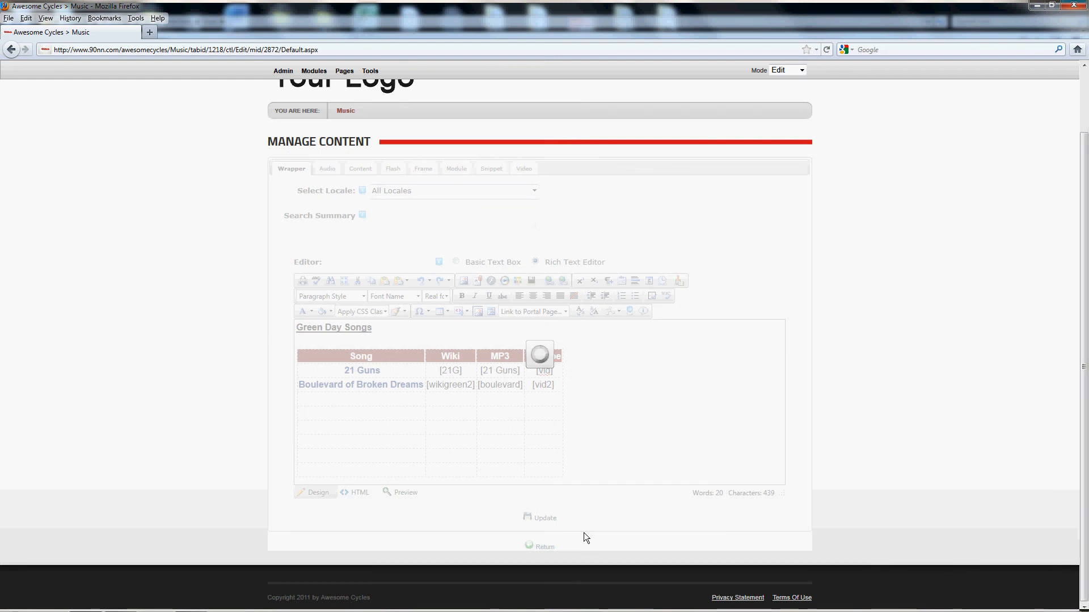
left_click(545, 548)
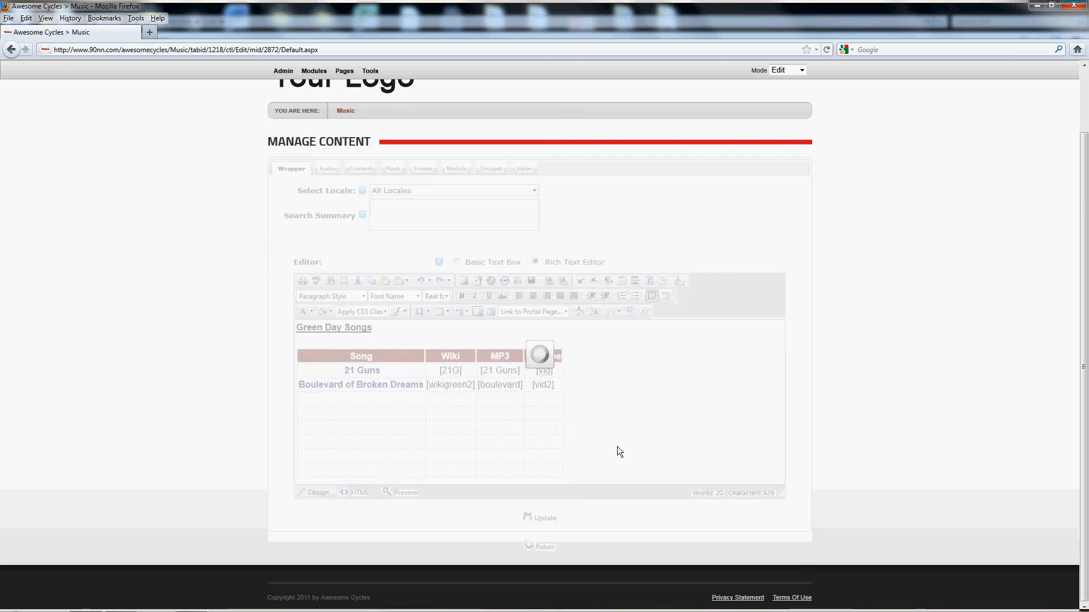